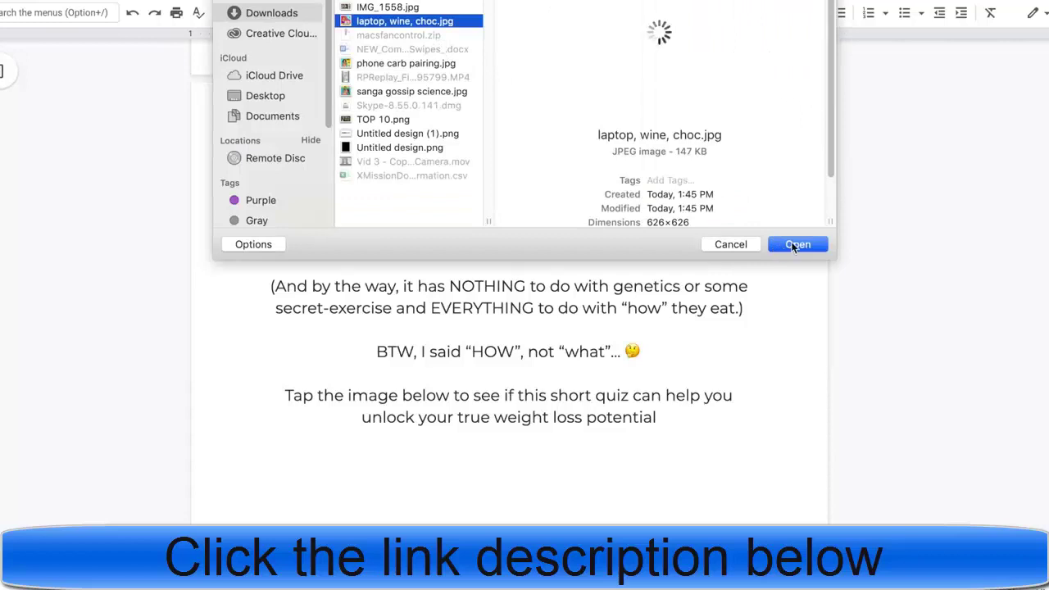
Deselect the newly inserted laptop, chilli and wine image by returning the caret to the ad text
{"action": "scroll", "coordinate": [701, 211], "scroll_direction": "up", "scroll_amount": 5}
{"action": "scroll", "coordinate": [701, 212], "scroll_direction": "down", "scroll_amount": 3}
{"action": "scroll", "coordinate": [701, 211], "scroll_direction": "up", "scroll_amount": 4}
{"action": "scroll", "coordinate": [702, 211], "scroll_direction": "down", "scroll_amount": 2}
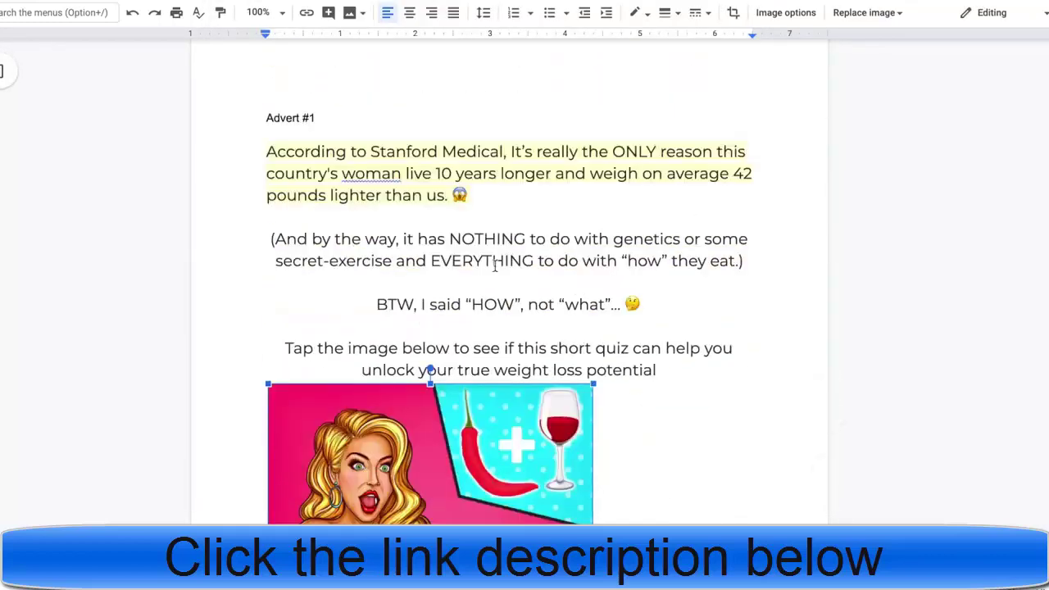
{"action": "left_click", "coordinate": [463, 156]}
Scroll through Advert #1 to review the draft with its new illustration
{"action": "scroll", "coordinate": [631, 279], "scroll_direction": "down", "scroll_amount": 3}
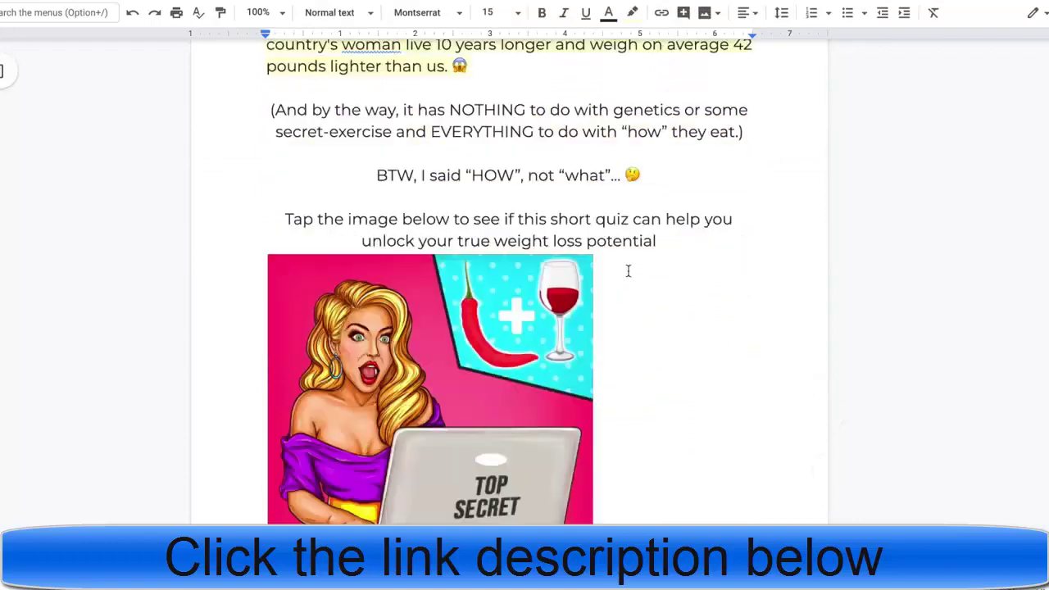
{"action": "scroll", "coordinate": [628, 269], "scroll_direction": "up", "scroll_amount": 9}
{"action": "scroll", "coordinate": [620, 257], "scroll_direction": "down", "scroll_amount": 10}
{"action": "scroll", "coordinate": [604, 260], "scroll_direction": "up", "scroll_amount": 1}
{"action": "scroll", "coordinate": [598, 258], "scroll_direction": "up", "scroll_amount": 3}
{"action": "scroll", "coordinate": [592, 252], "scroll_direction": "down", "scroll_amount": 1}
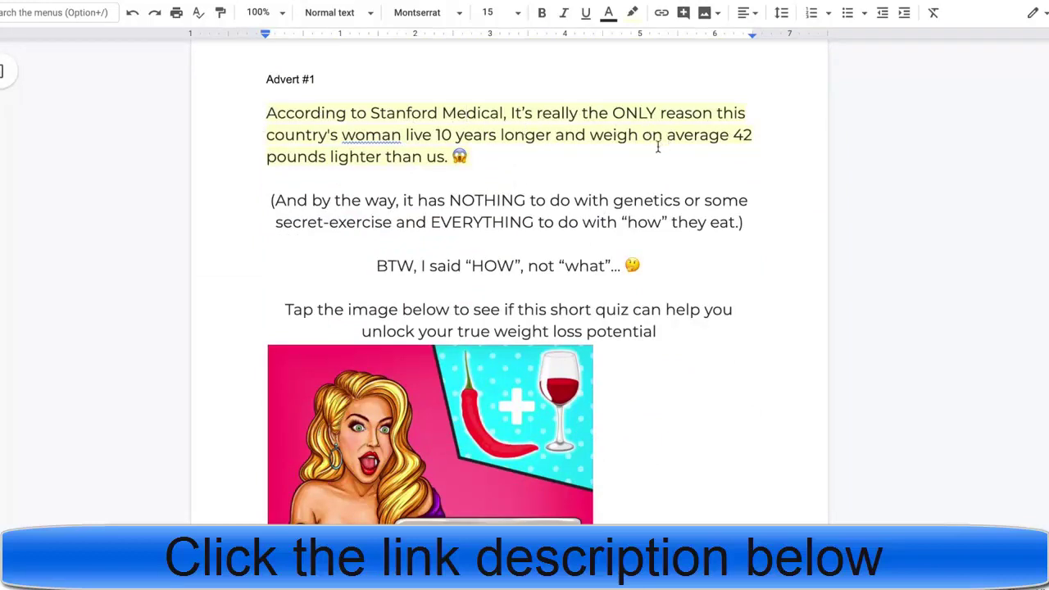
{"action": "scroll", "coordinate": [395, 161], "scroll_direction": "down", "scroll_amount": 1}
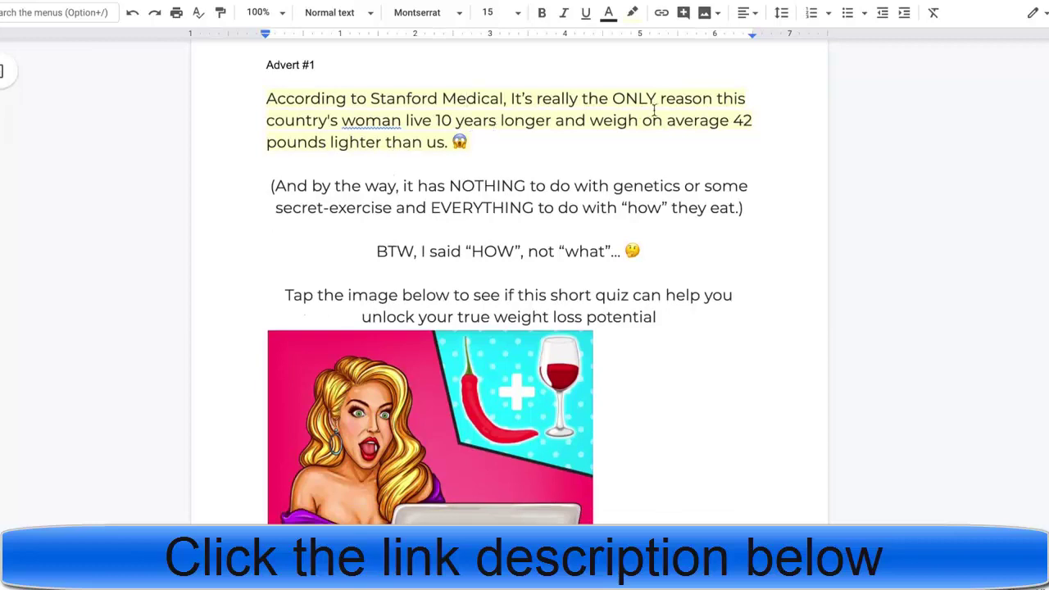
{"action": "scroll", "coordinate": [650, 134], "scroll_direction": "down", "scroll_amount": 1}
{"action": "scroll", "coordinate": [380, 162], "scroll_direction": "down", "scroll_amount": 1}
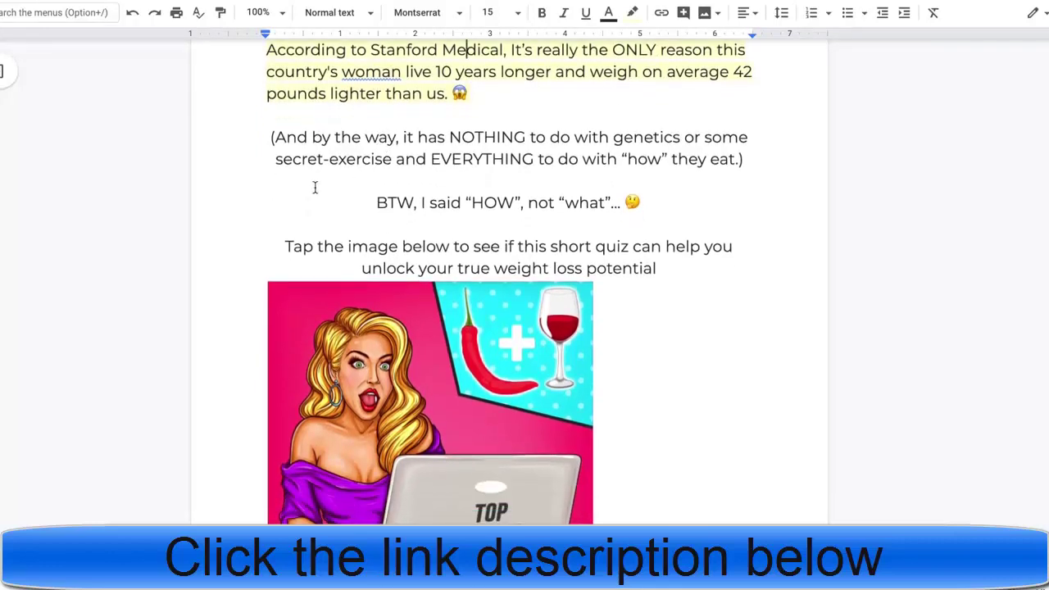
{"action": "scroll", "coordinate": [610, 145], "scroll_direction": "down", "scroll_amount": 1}
{"action": "scroll", "coordinate": [581, 152], "scroll_direction": "down", "scroll_amount": 1}
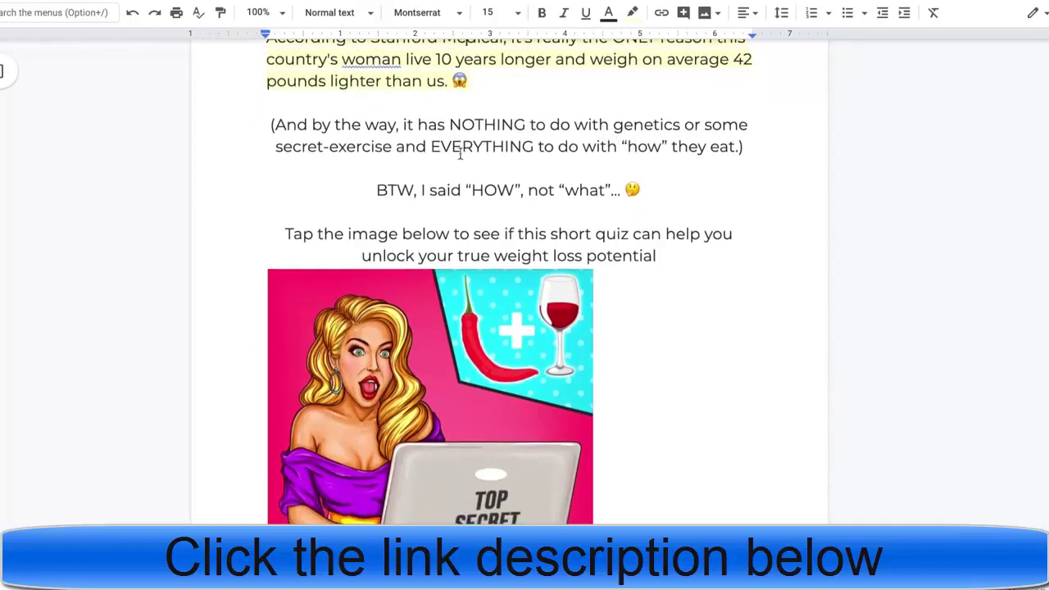
{"action": "scroll", "coordinate": [610, 154], "scroll_direction": "down", "scroll_amount": 3}
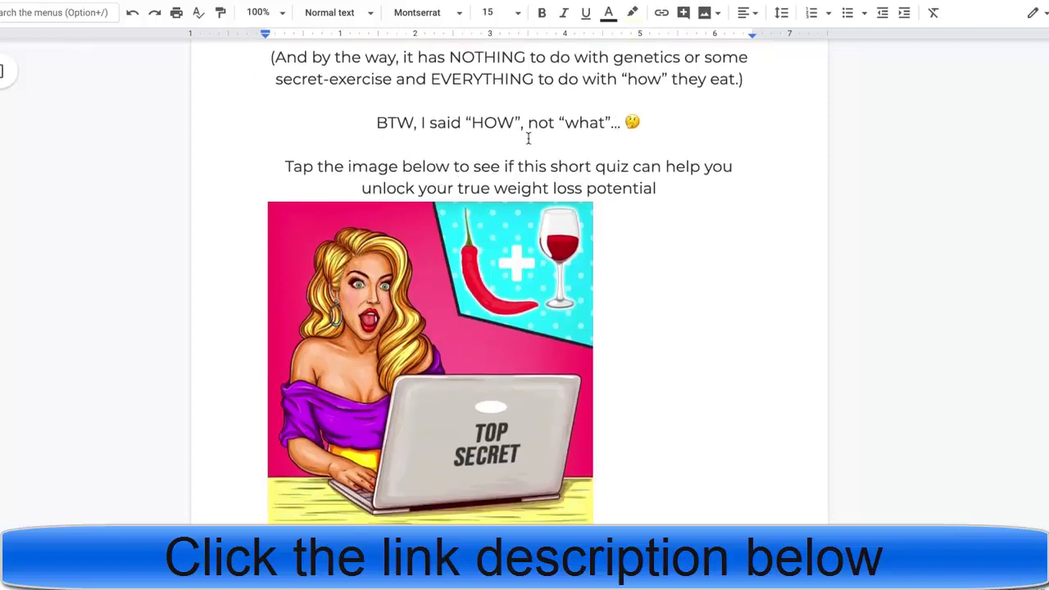
{"action": "scroll", "coordinate": [557, 137], "scroll_direction": "down", "scroll_amount": 1}
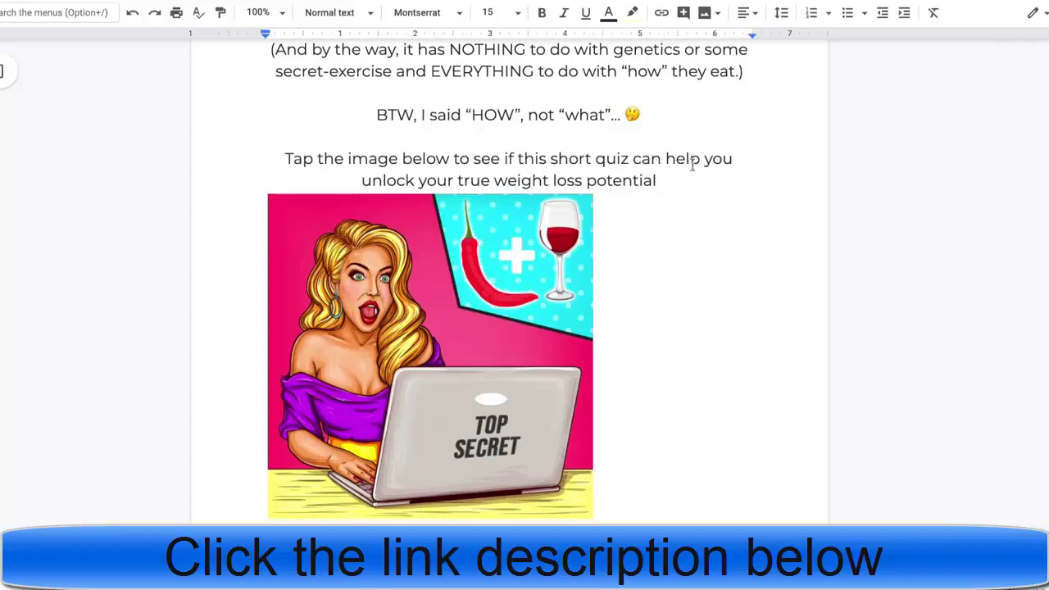
{"action": "scroll", "coordinate": [509, 181], "scroll_direction": "down", "scroll_amount": 1}
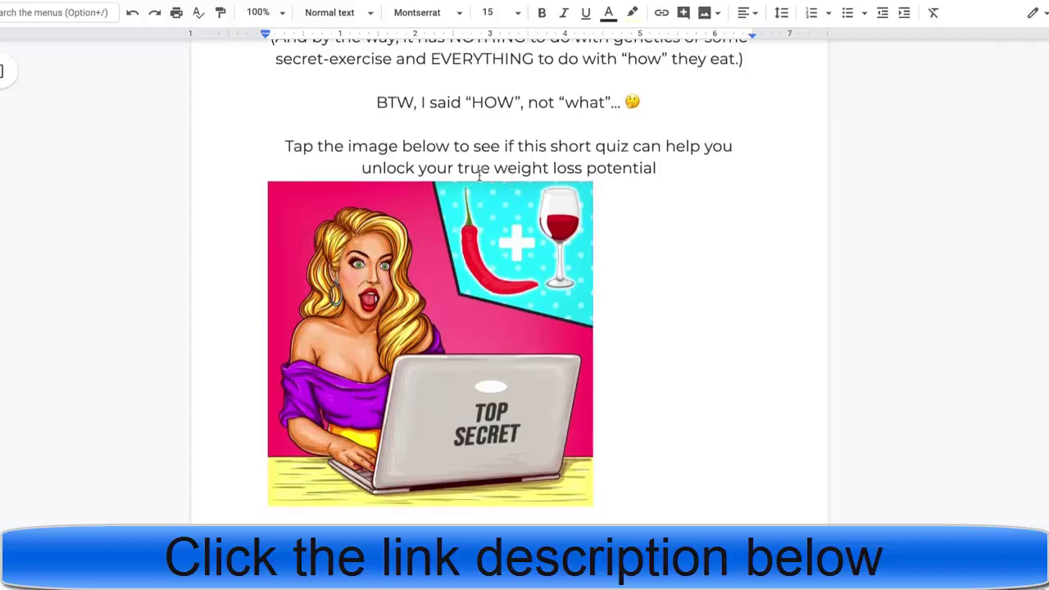
{"action": "scroll", "coordinate": [584, 170], "scroll_direction": "down", "scroll_amount": 2}
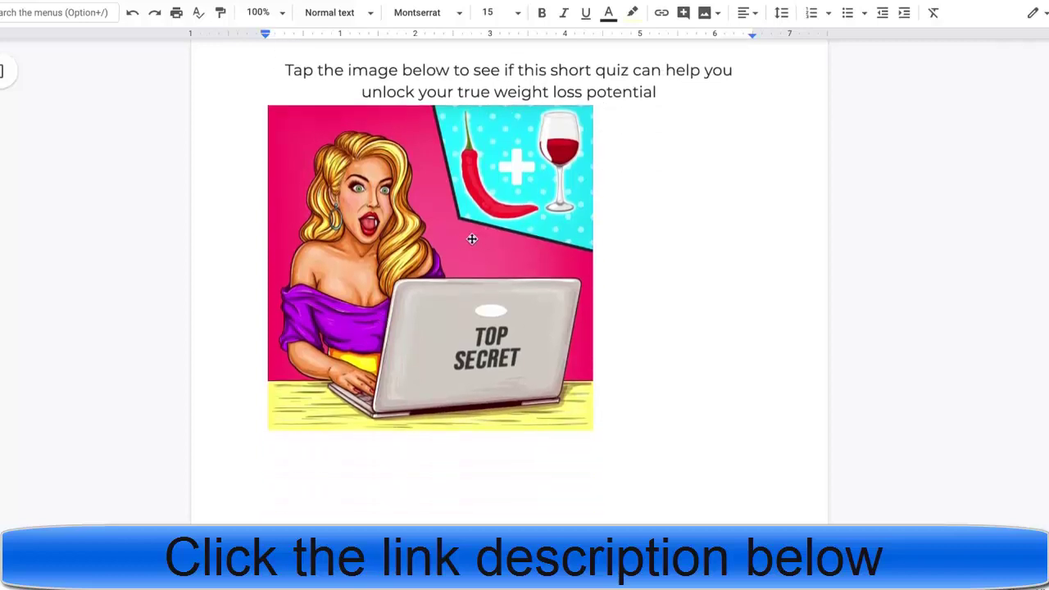
{"action": "scroll", "coordinate": [478, 222], "scroll_direction": "up", "scroll_amount": 1}
{"action": "scroll", "coordinate": [478, 221], "scroll_direction": "up", "scroll_amount": 1}
{"action": "scroll", "coordinate": [507, 200], "scroll_direction": "up", "scroll_amount": 1}
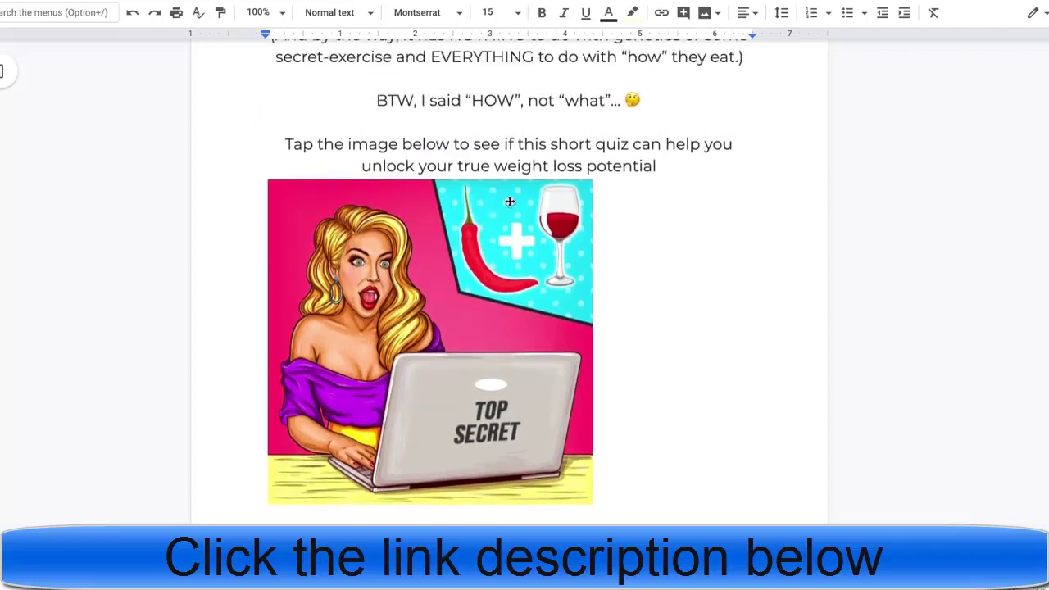
{"action": "scroll", "coordinate": [524, 185], "scroll_direction": "up", "scroll_amount": 2}
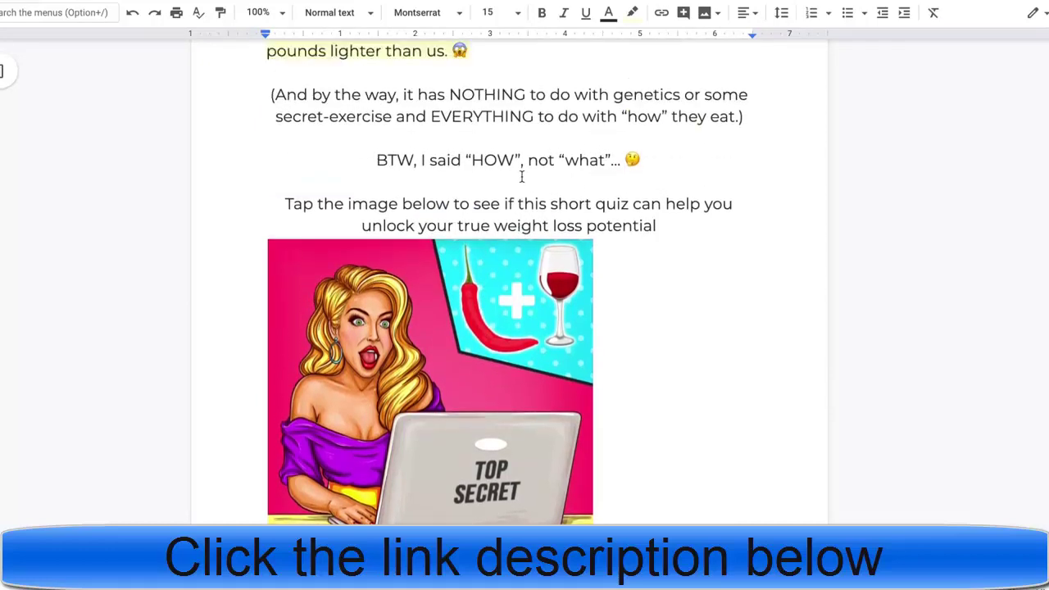
{"action": "scroll", "coordinate": [520, 172], "scroll_direction": "up", "scroll_amount": 1}
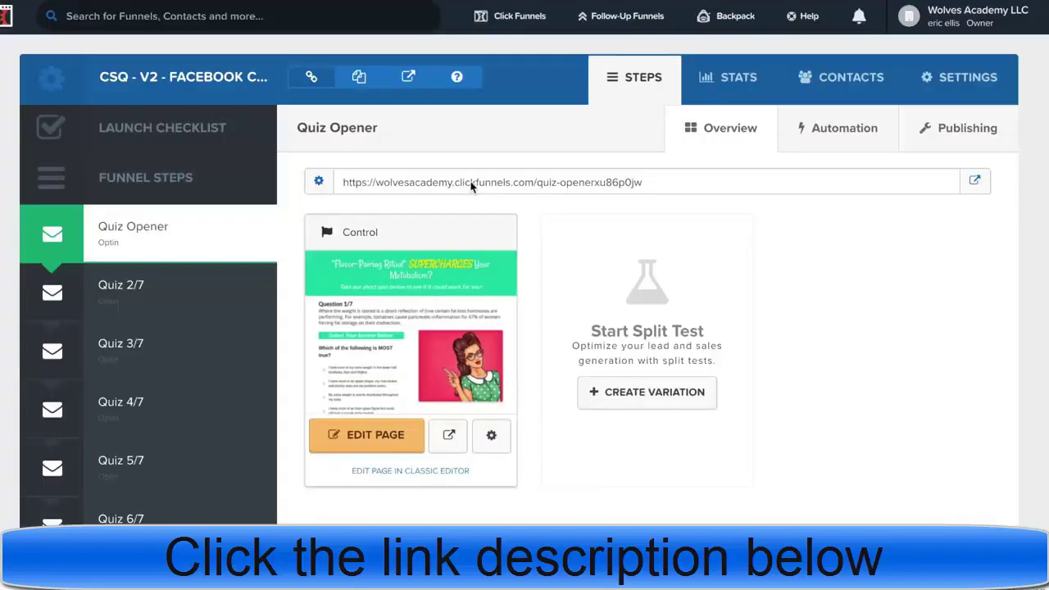
Select the Quiz Opener step's page URL in the funnel's Steps tab
{"action": "left_click", "coordinate": [474, 182]}
{"action": "key", "text": "super+c"}
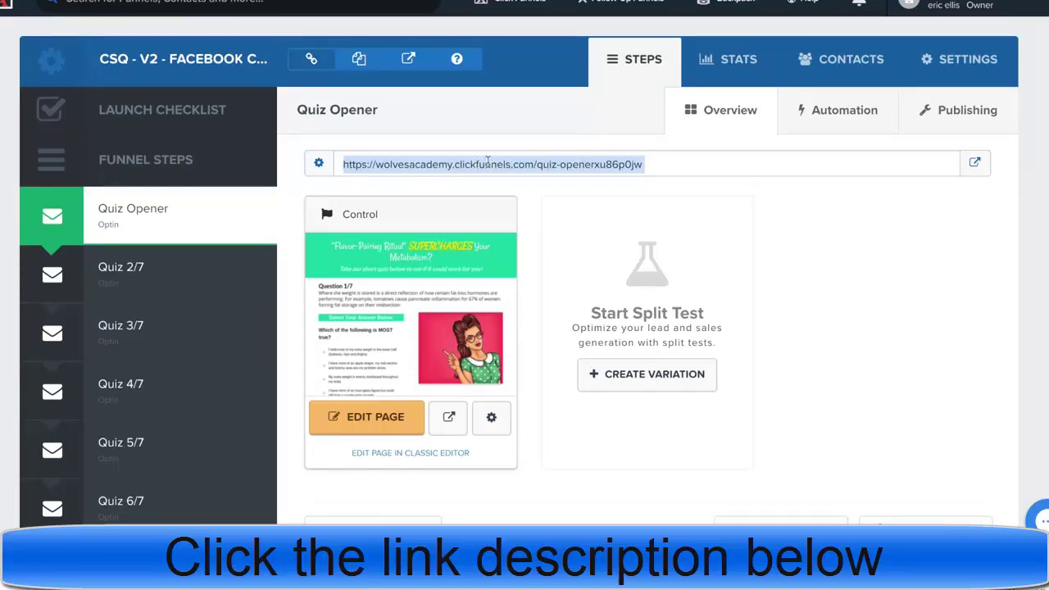
{"action": "scroll", "coordinate": [494, 152], "scroll_direction": "down", "scroll_amount": 1}
{"action": "scroll", "coordinate": [517, 150], "scroll_direction": "down", "scroll_amount": 1}
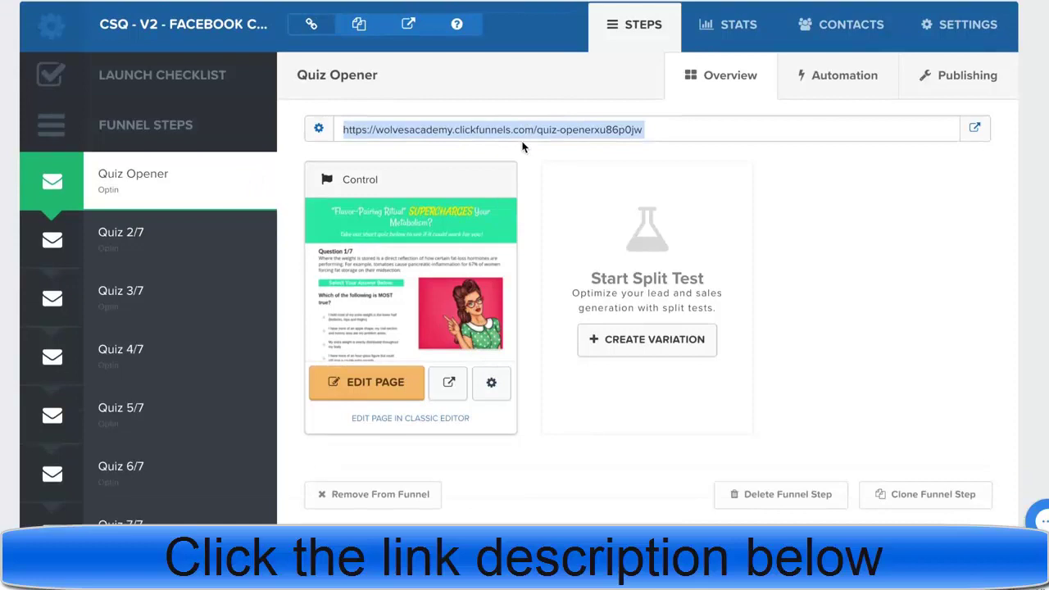
{"action": "scroll", "coordinate": [554, 150], "scroll_direction": "down", "scroll_amount": 2}
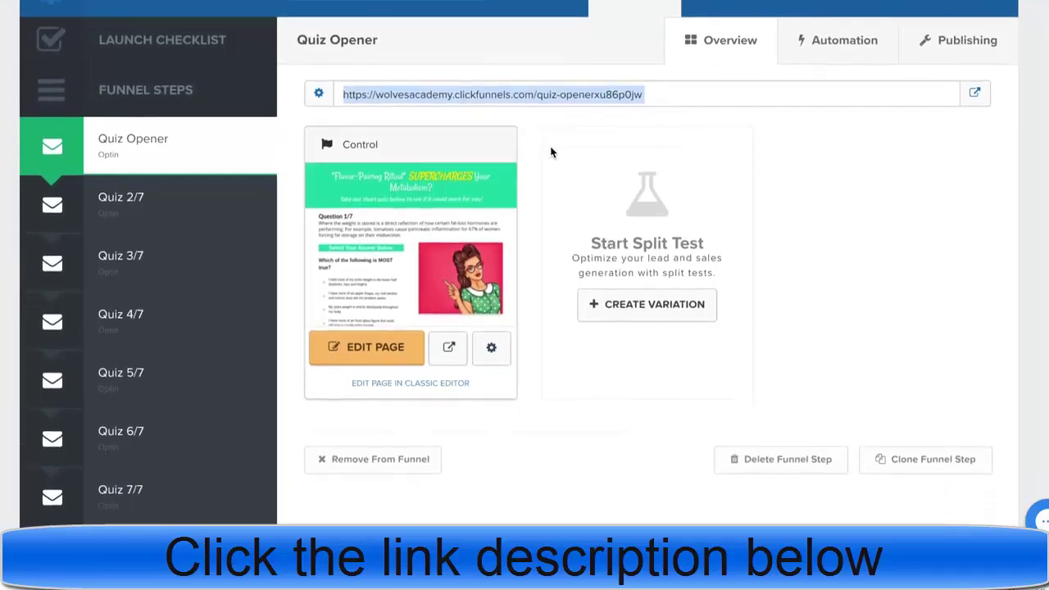
{"action": "mouse_move", "coordinate": [133, 479]}
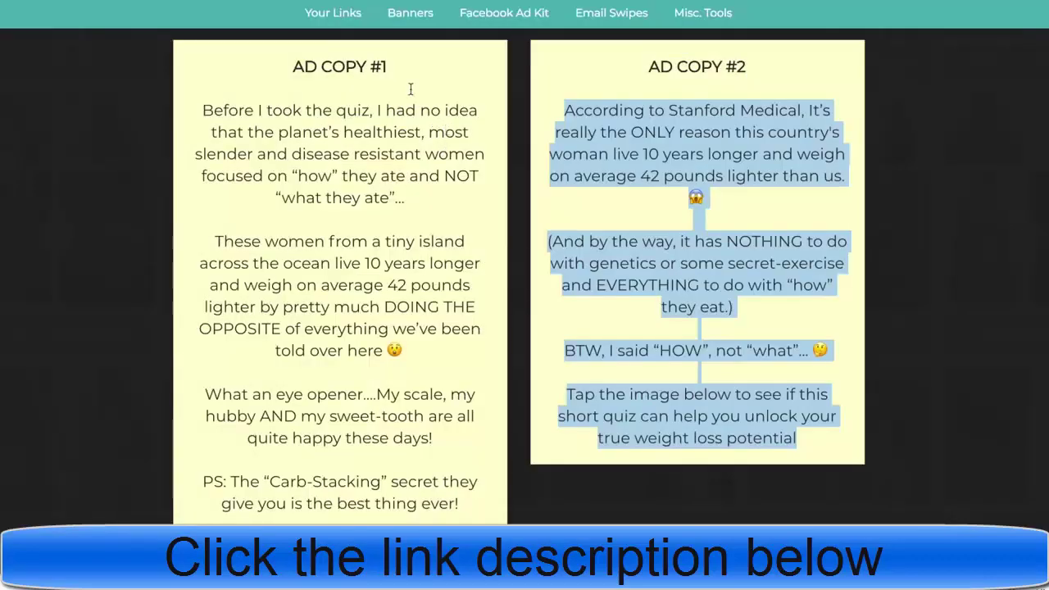
Select the 'Quiz Result' VSL hoplink template URL in ClickBank's Hoplinks section
{"action": "scroll", "coordinate": [372, 135], "scroll_direction": "up", "scroll_amount": 10}
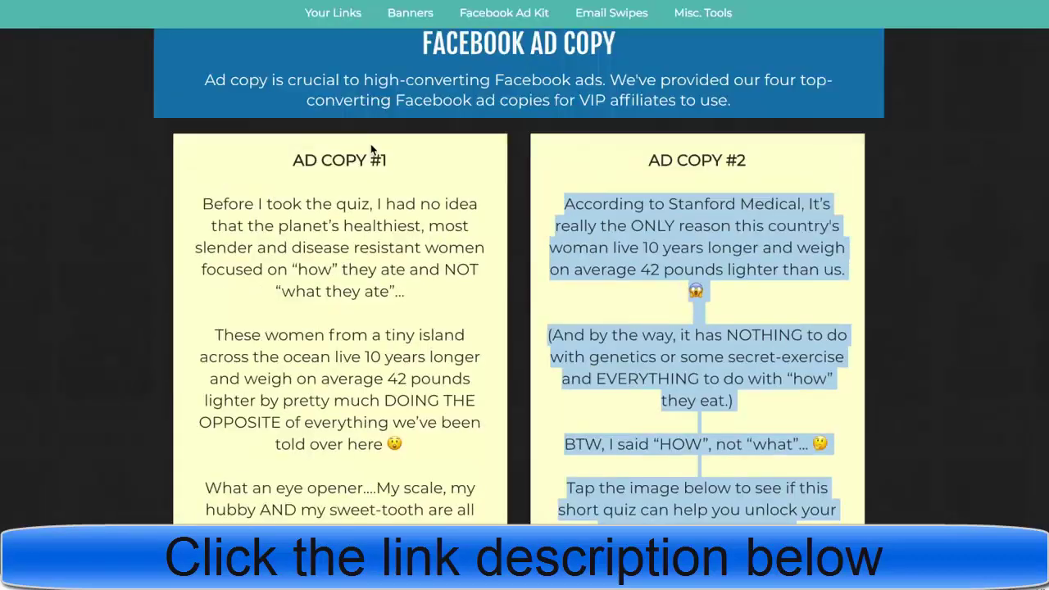
{"action": "scroll", "coordinate": [377, 131], "scroll_direction": "up", "scroll_amount": 3}
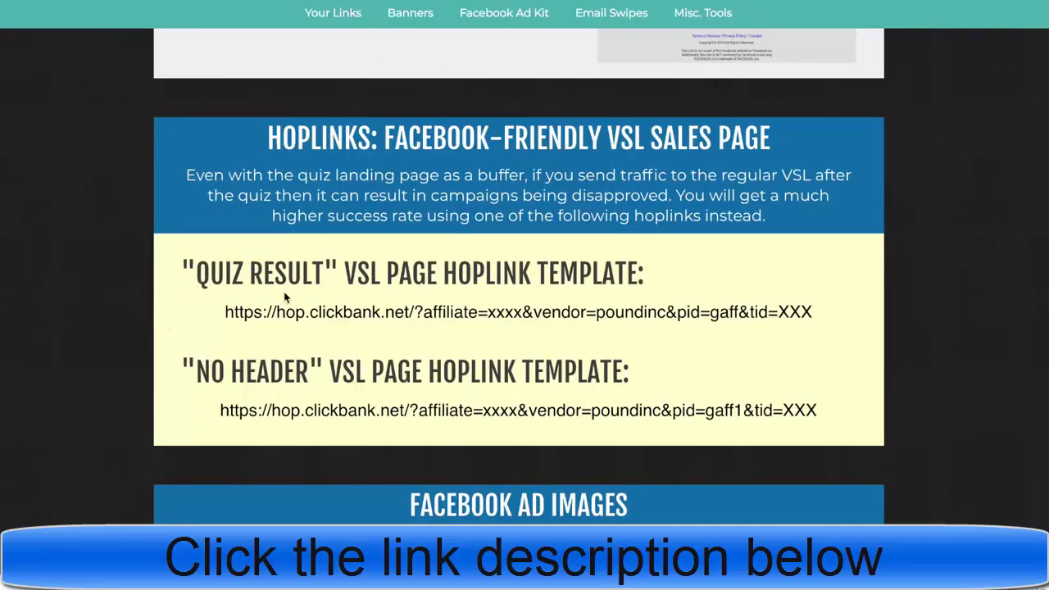
{"action": "left_click_drag", "start_coordinate": [228, 315], "coordinate": [813, 318]}
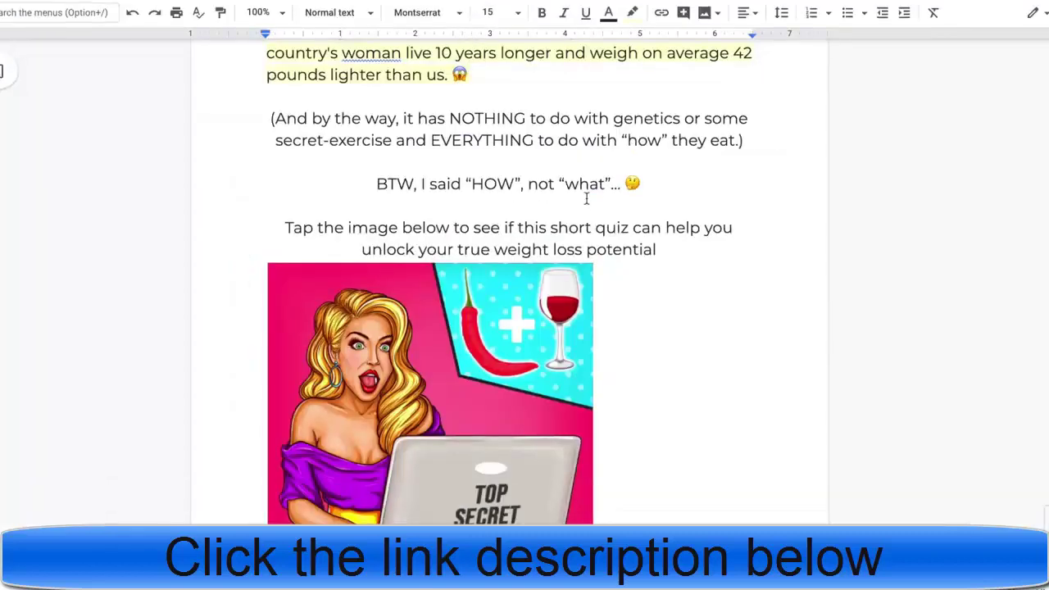
{"action": "scroll", "coordinate": [585, 196], "scroll_direction": "down", "scroll_amount": 5}
Paste the ClickBank hoplink below the image with tid=facebookad1 and test it in the browser
{"action": "left_click", "coordinate": [596, 201]}
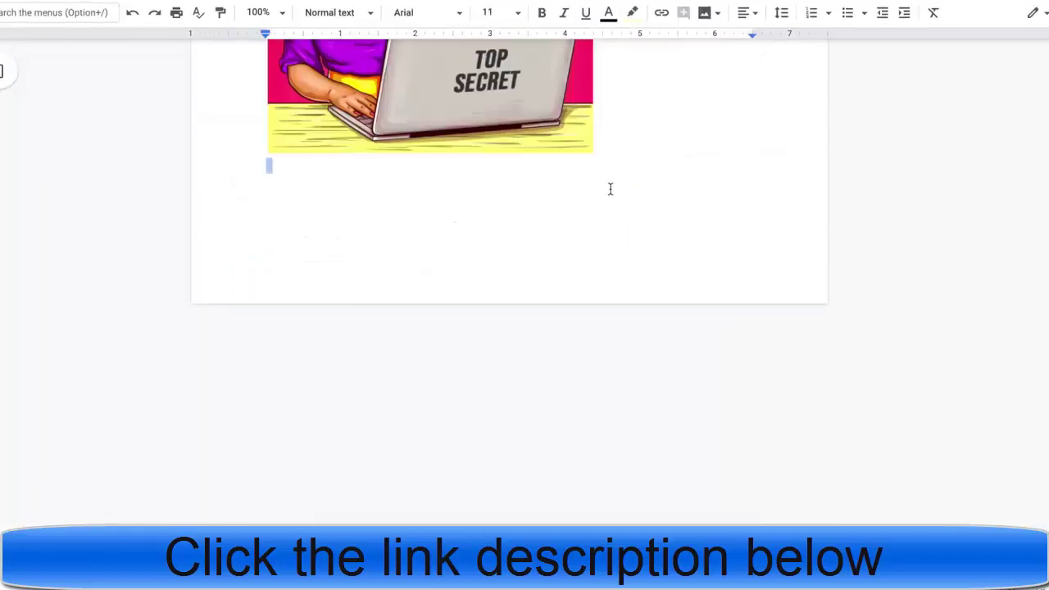
{"action": "type", "text": "https://hop.clickbank.net/?affiliate=healthuni&vendor=poundinc&pid=gaff&tid="}
{"action": "type", "text": "fa"}
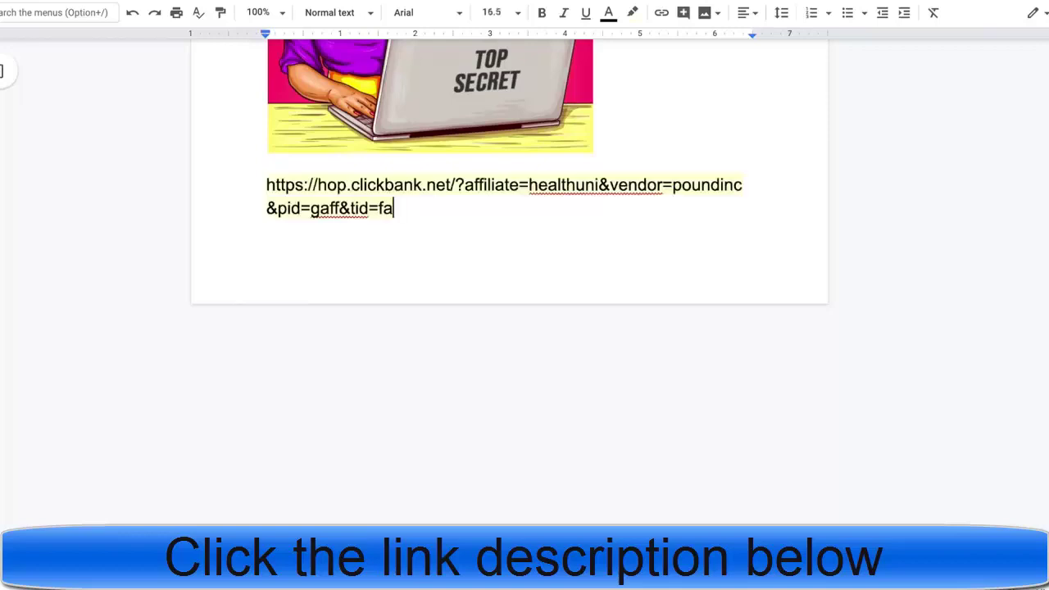
{"action": "type", "text": "cebookad1"}
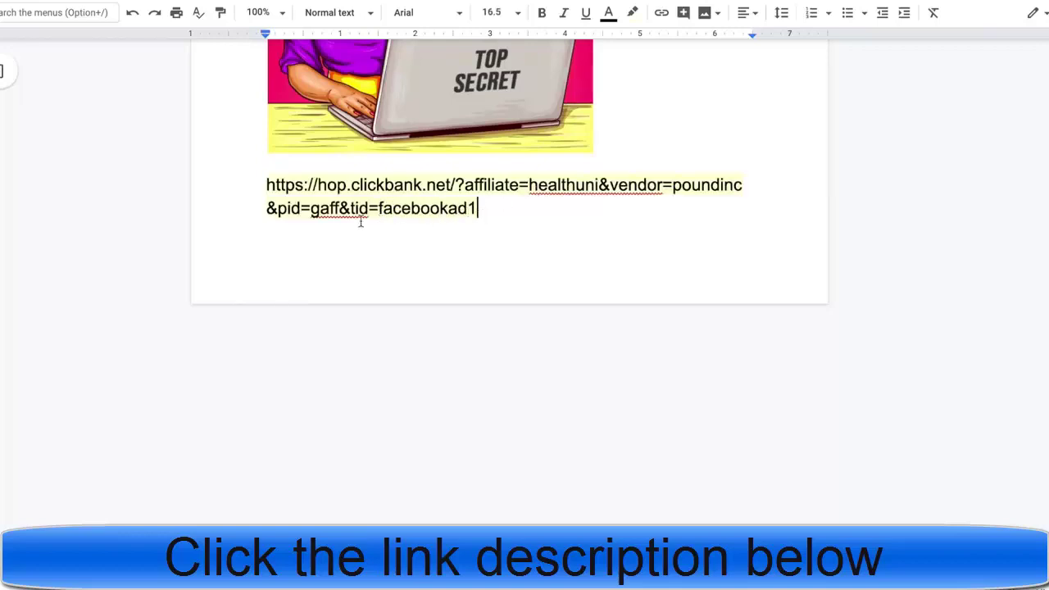
{"action": "left_click", "coordinate": [263, 186], "text": "shift"}
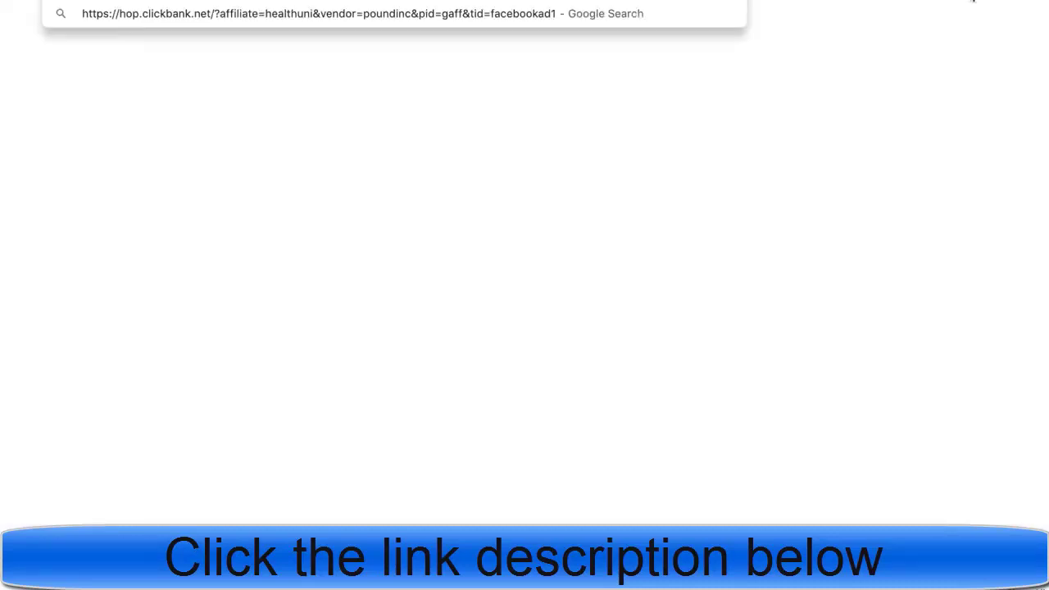
{"action": "key", "text": "Return"}
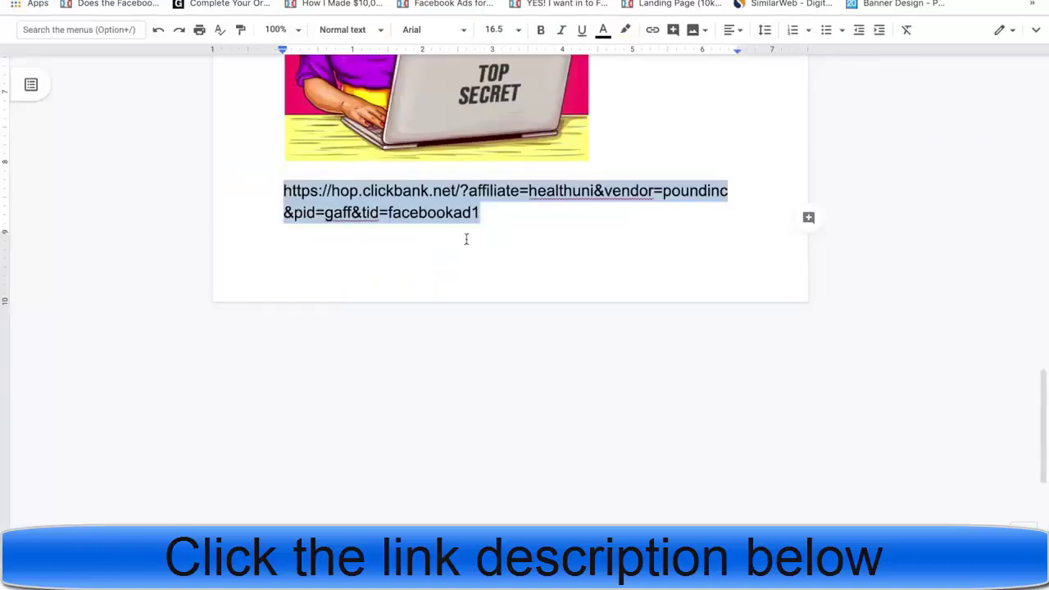
Replace the ClickBank link in the draft with the ClickFunnels quiz URL
{"action": "left_click", "coordinate": [497, 217]}
{"action": "left_click_drag", "start_coordinate": [483, 214], "coordinate": [269, 191]}
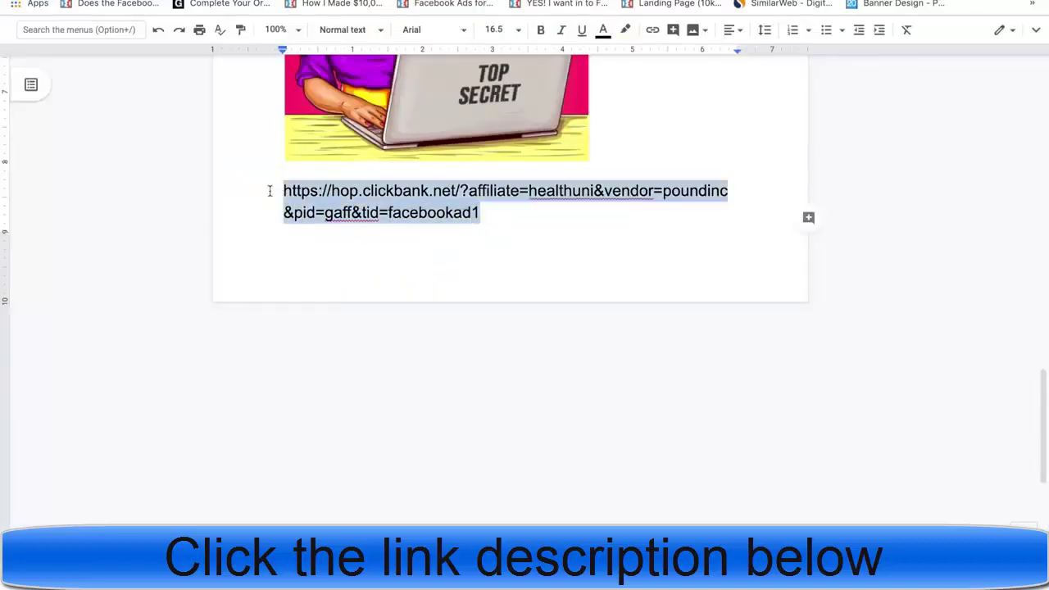
{"action": "key", "text": "BackSpace"}
{"action": "key", "text": "super+v"}
{"action": "key", "text": "Return"}
Add the ClickFunnels quiz URL on its own line after 'potential', above the image
{"action": "scroll", "coordinate": [419, 185], "scroll_direction": "up", "scroll_amount": 5}
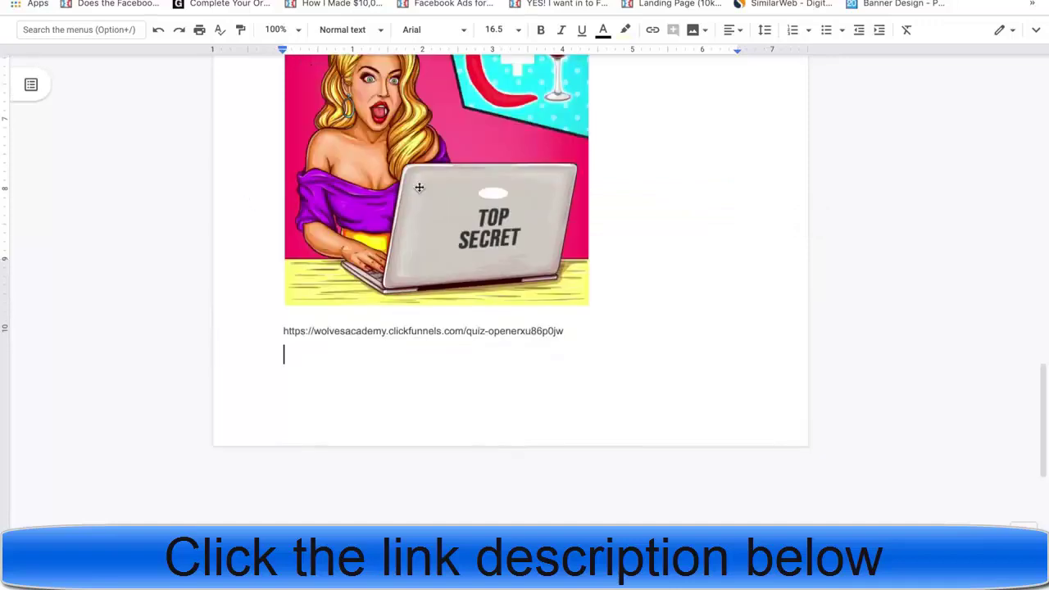
{"action": "left_click", "coordinate": [660, 190]}
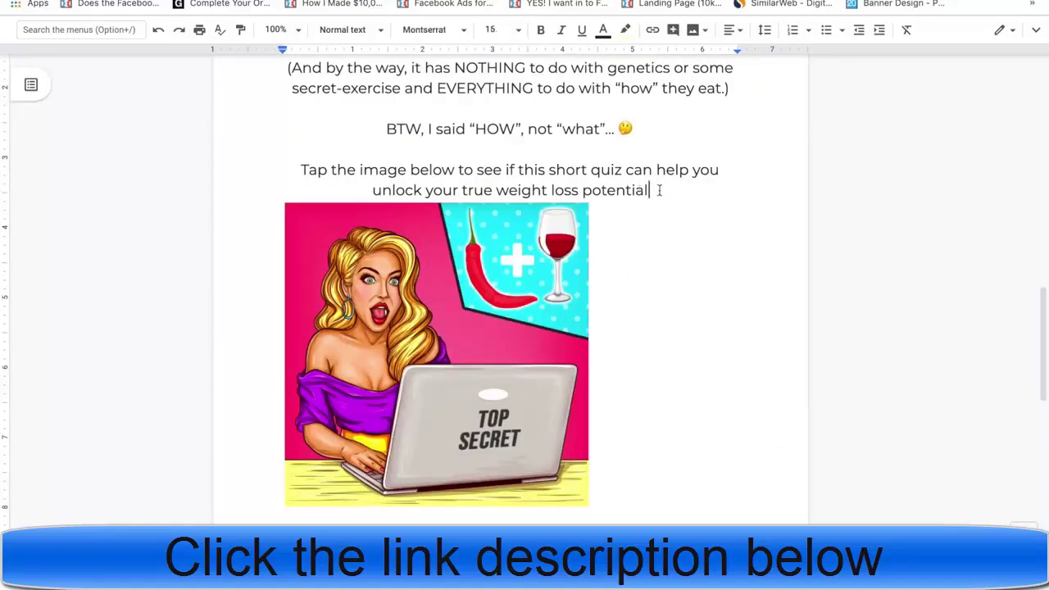
{"action": "key", "text": "Return"}
{"action": "key", "text": "super+v"}
{"action": "key", "text": "Return"}
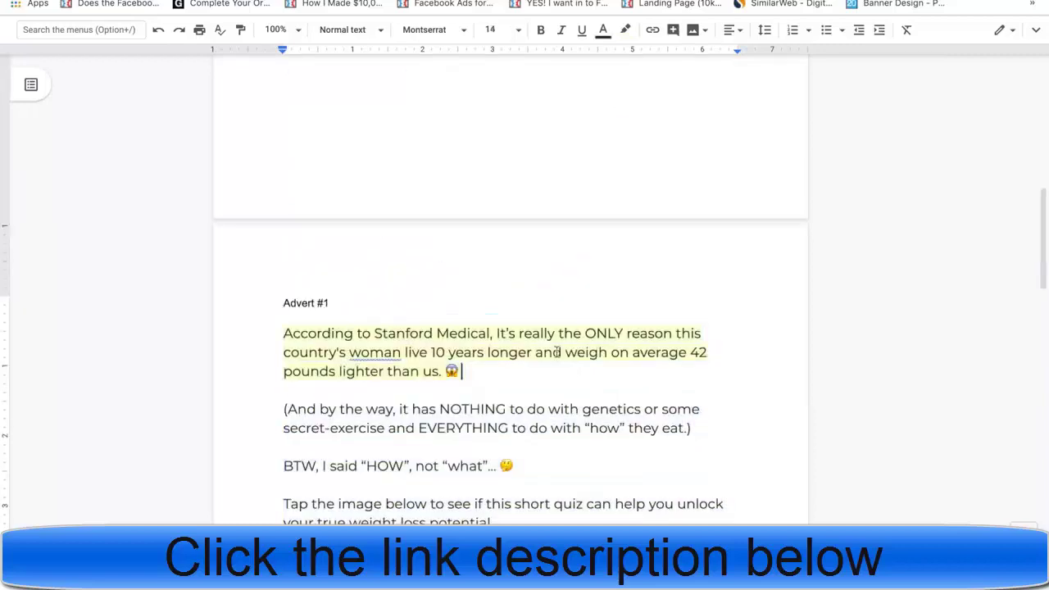
Select the ClickFunnels quiz link in the ad draft to open the quiz
{"action": "scroll", "coordinate": [558, 338], "scroll_direction": "down", "scroll_amount": 2}
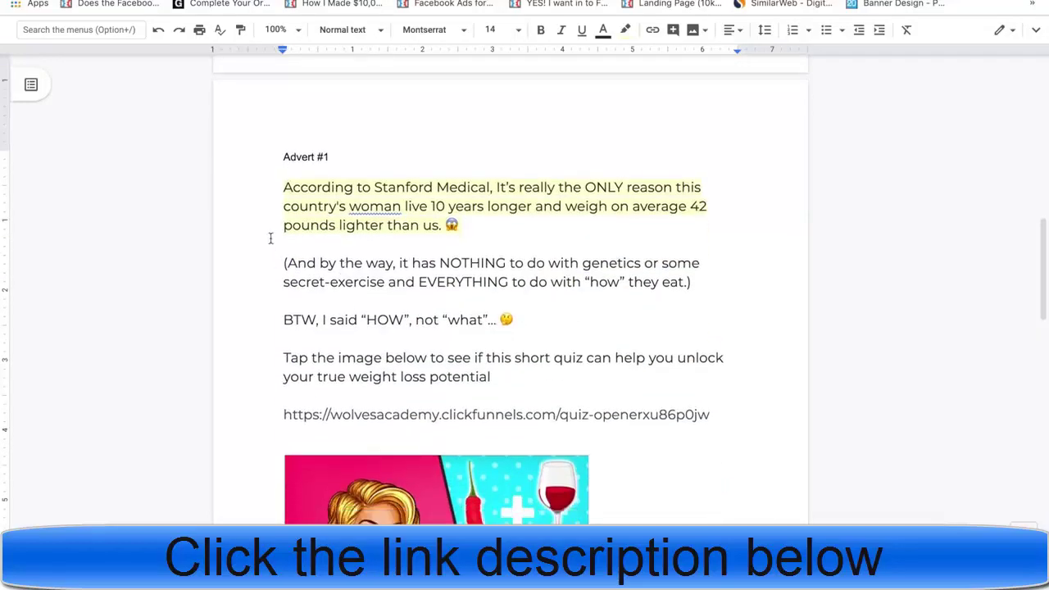
{"action": "scroll", "coordinate": [464, 300], "scroll_direction": "down", "scroll_amount": 2}
{"action": "scroll", "coordinate": [464, 300], "scroll_direction": "down", "scroll_amount": 2}
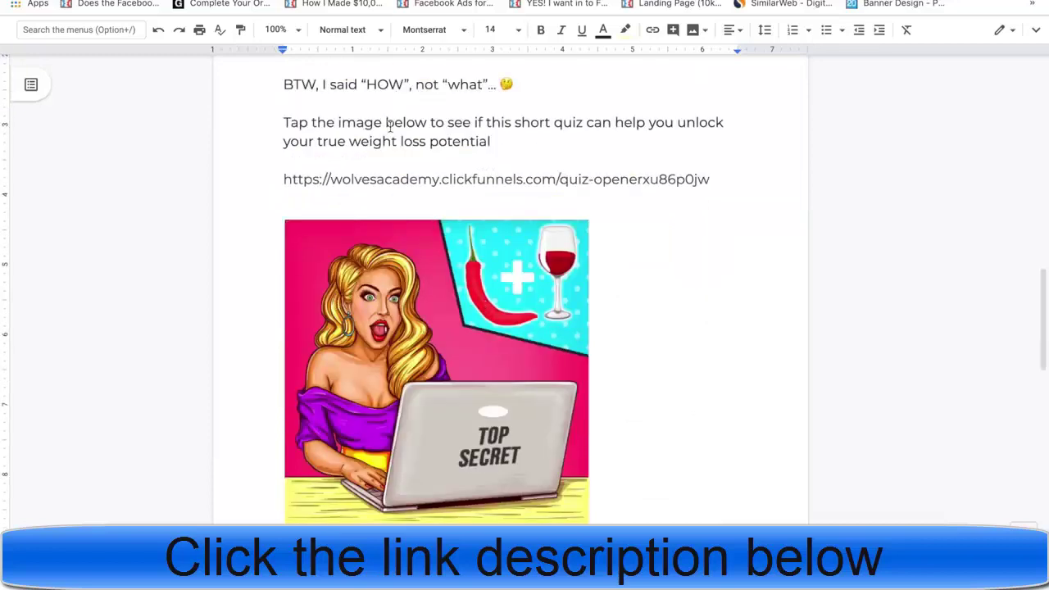
{"action": "scroll", "coordinate": [422, 402], "scroll_direction": "down", "scroll_amount": 1}
{"action": "scroll", "coordinate": [450, 279], "scroll_direction": "up", "scroll_amount": 1}
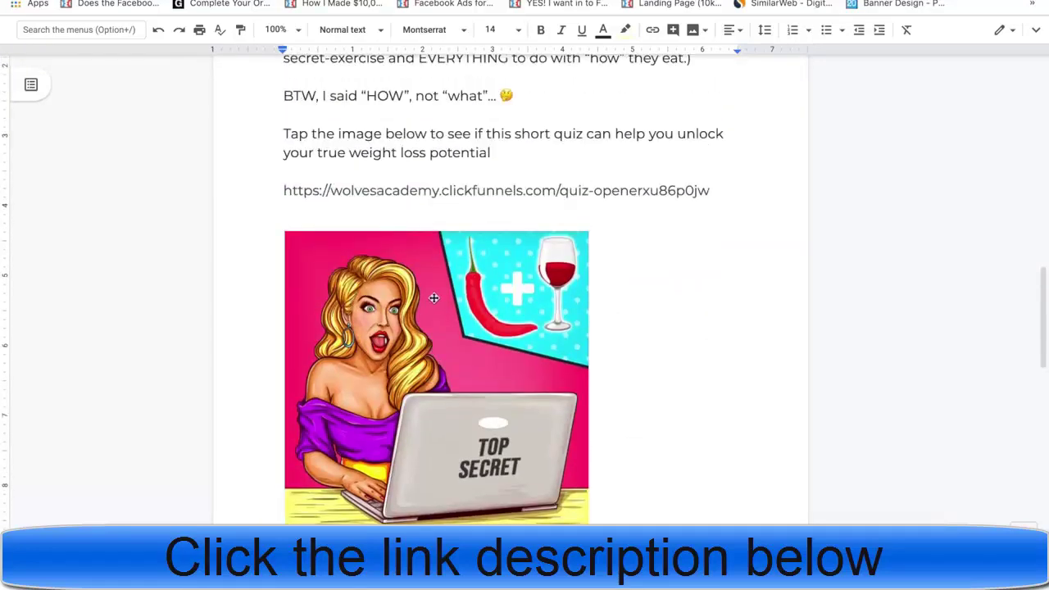
{"action": "left_click_drag", "start_coordinate": [283, 191], "coordinate": [714, 186]}
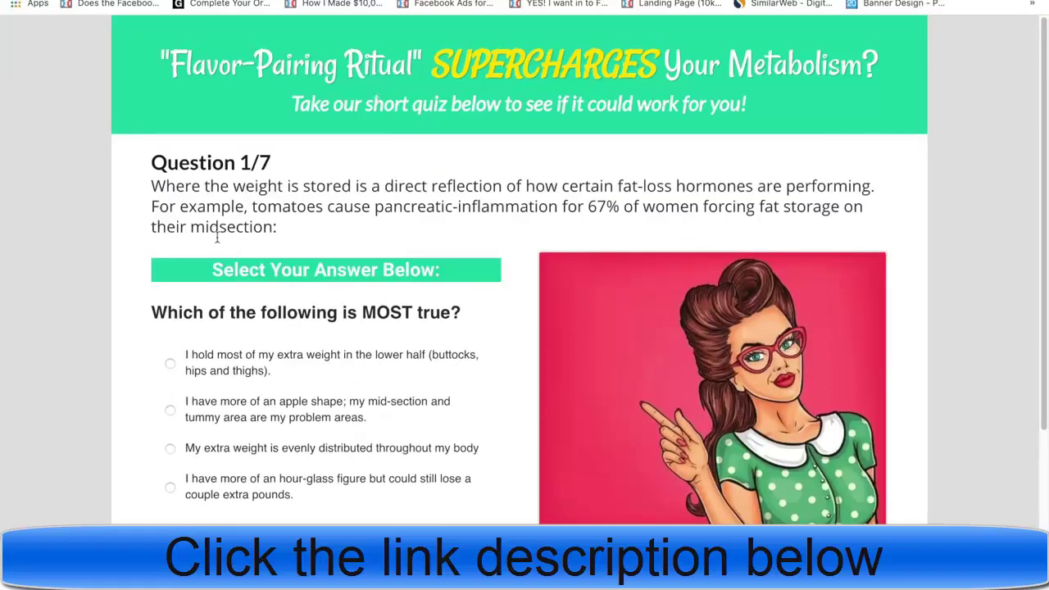
Answer quiz questions 1 through 5
{"action": "scroll", "coordinate": [175, 269], "scroll_direction": "down", "scroll_amount": 1}
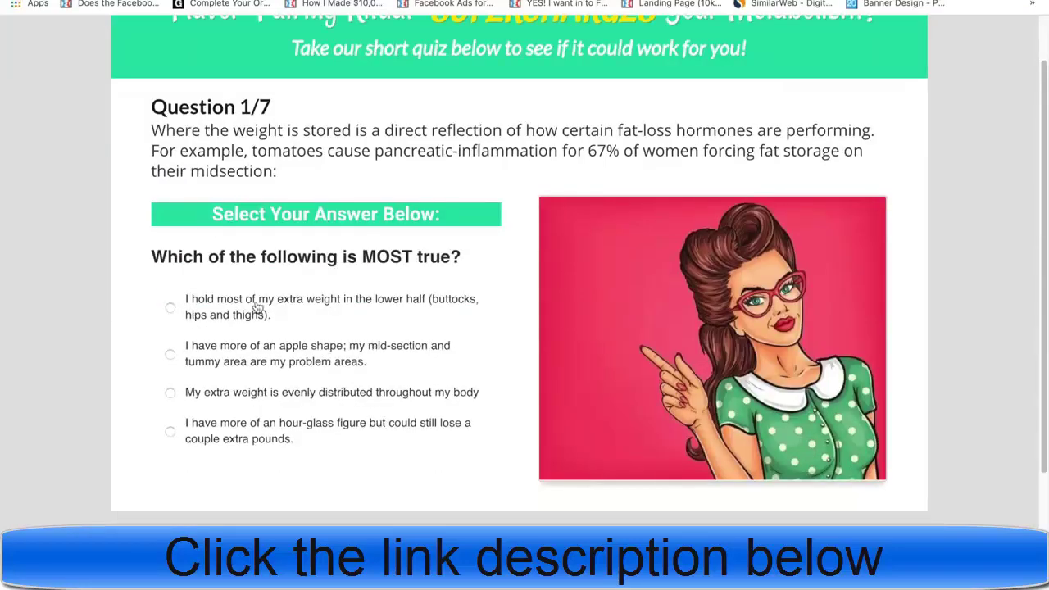
{"action": "left_click", "coordinate": [290, 312]}
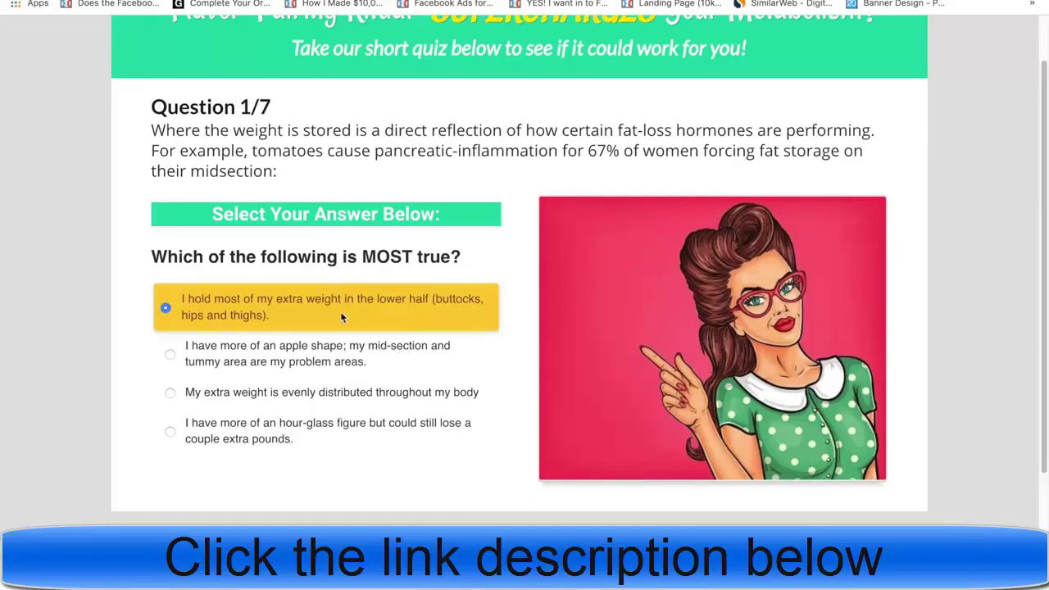
{"action": "left_click", "coordinate": [341, 316]}
{"action": "left_click", "coordinate": [172, 317]}
{"action": "left_click", "coordinate": [168, 403]}
{"action": "left_click", "coordinate": [195, 371]}
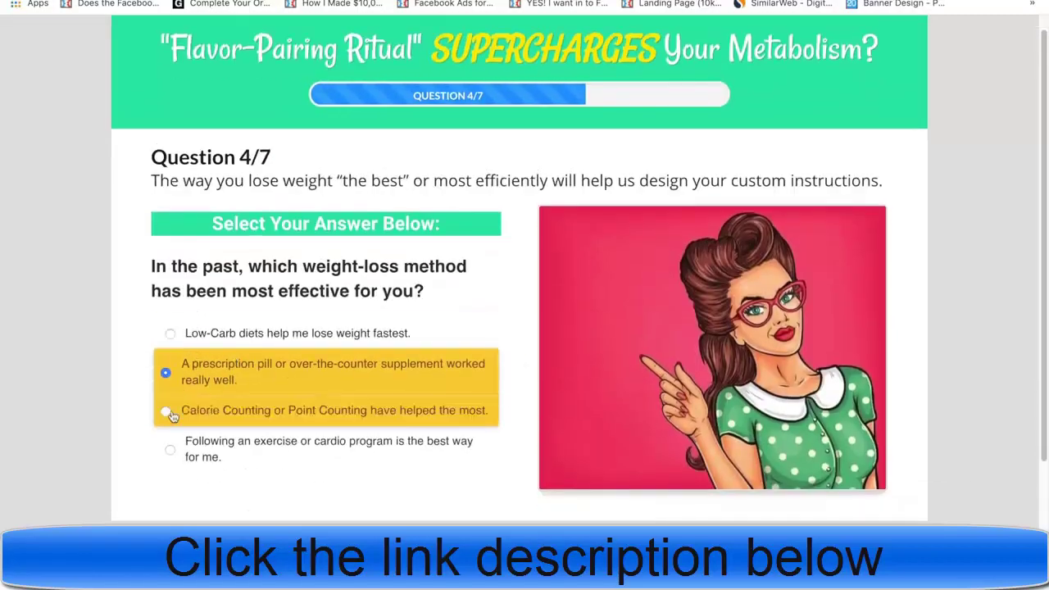
{"action": "left_click", "coordinate": [386, 414]}
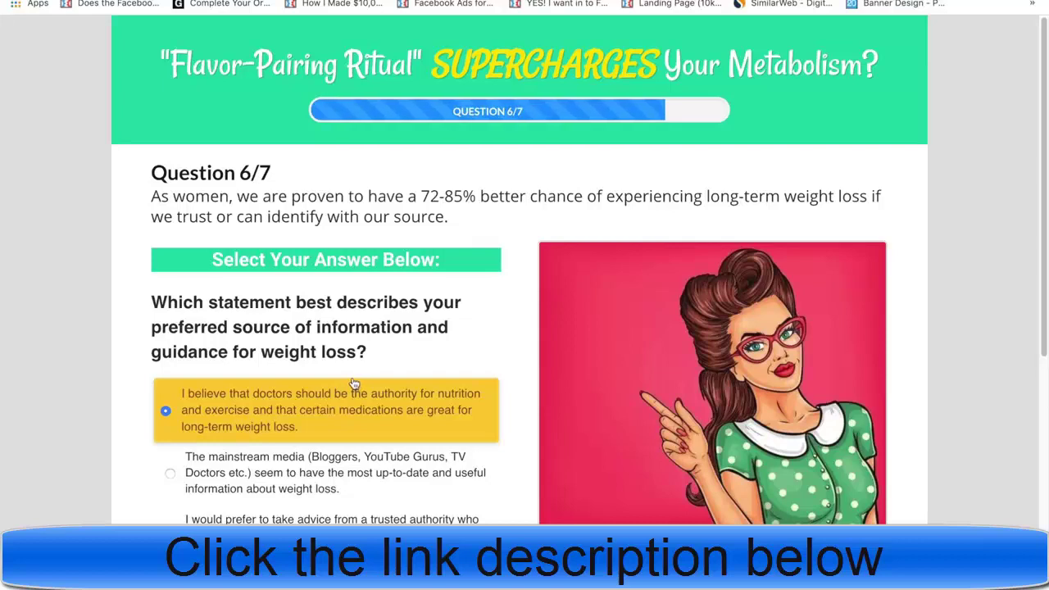
Answer the final age question with 18-29 years old and submit the quiz
{"action": "scroll", "coordinate": [353, 384], "scroll_direction": "down", "scroll_amount": 1}
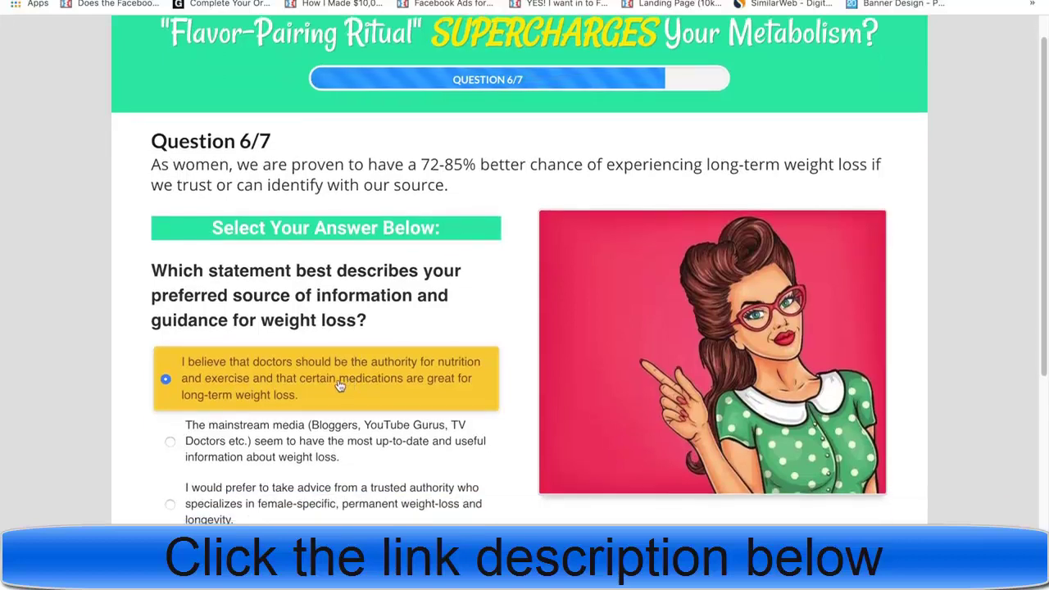
{"action": "scroll", "coordinate": [343, 383], "scroll_direction": "down", "scroll_amount": 1}
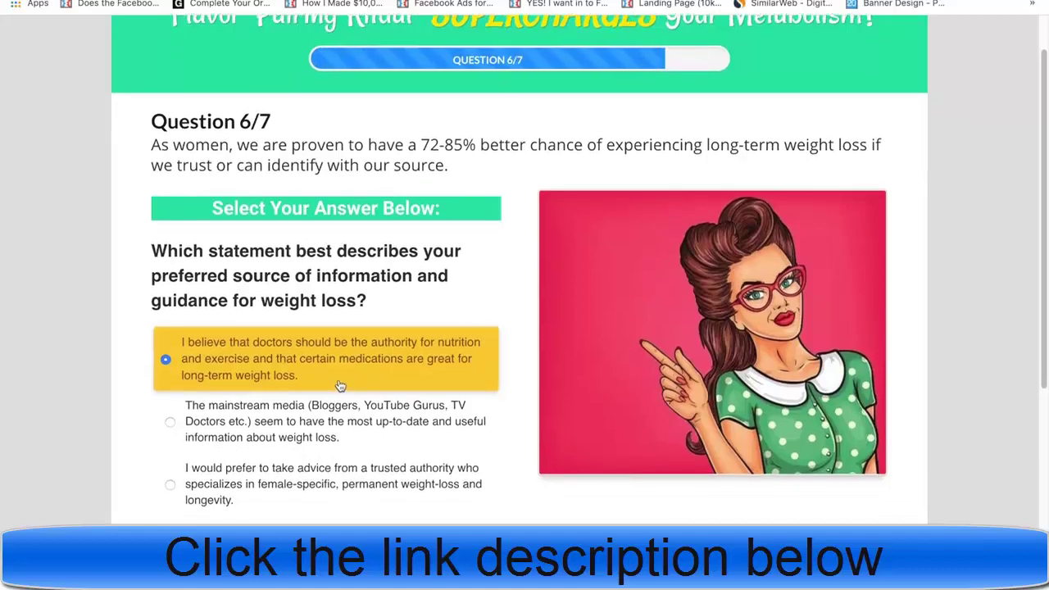
{"action": "scroll", "coordinate": [339, 385], "scroll_direction": "down", "scroll_amount": 1}
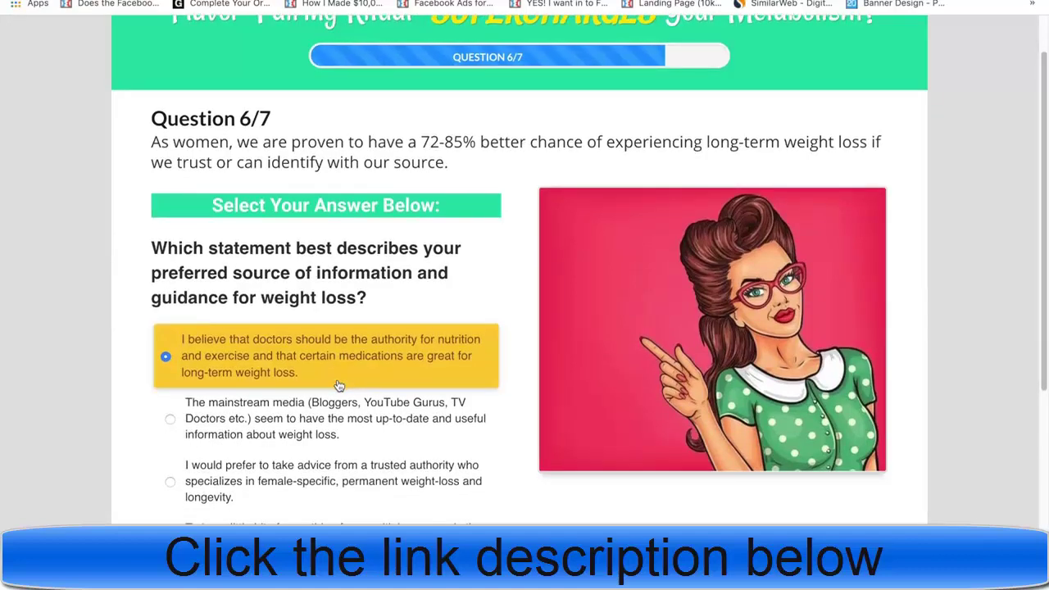
{"action": "scroll", "coordinate": [339, 385], "scroll_direction": "down", "scroll_amount": 1}
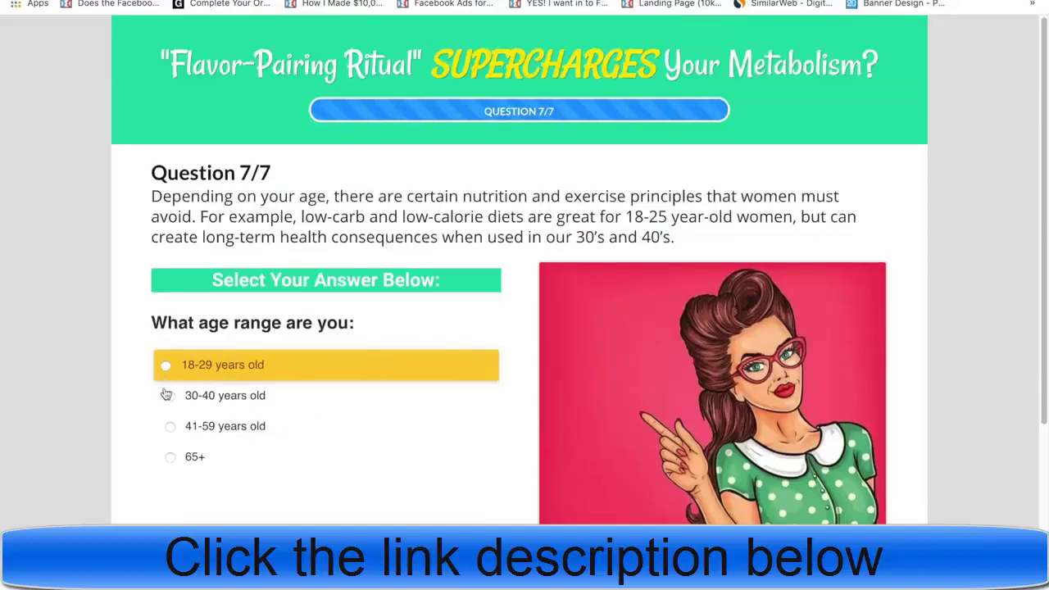
{"action": "left_click", "coordinate": [166, 395]}
{"action": "left_click", "coordinate": [173, 373]}
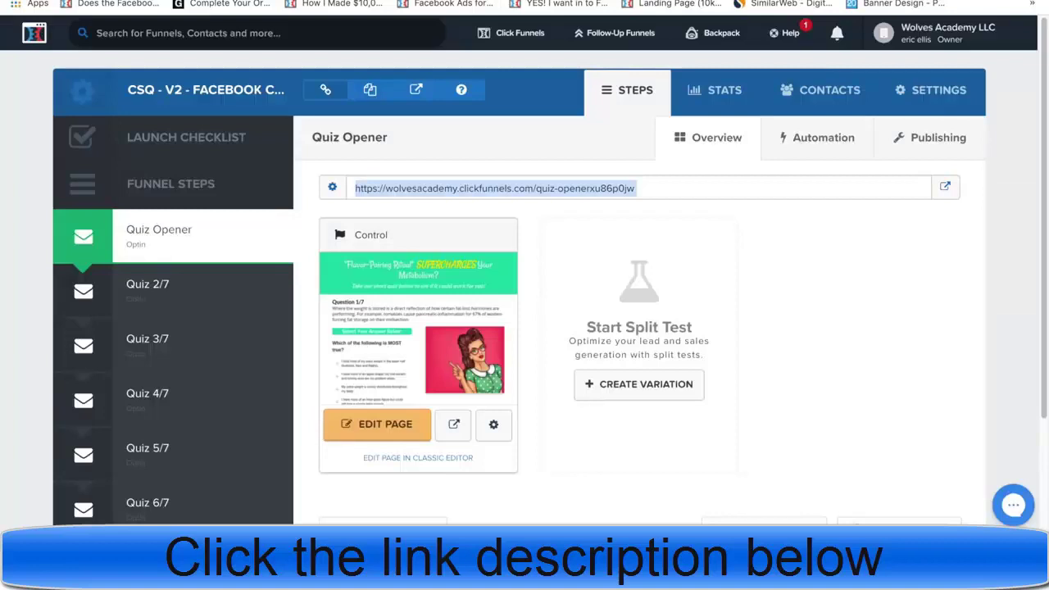
Open the Quiz 7/7 funnel step and launch its page editor
{"action": "scroll", "coordinate": [186, 427], "scroll_direction": "down", "scroll_amount": 3}
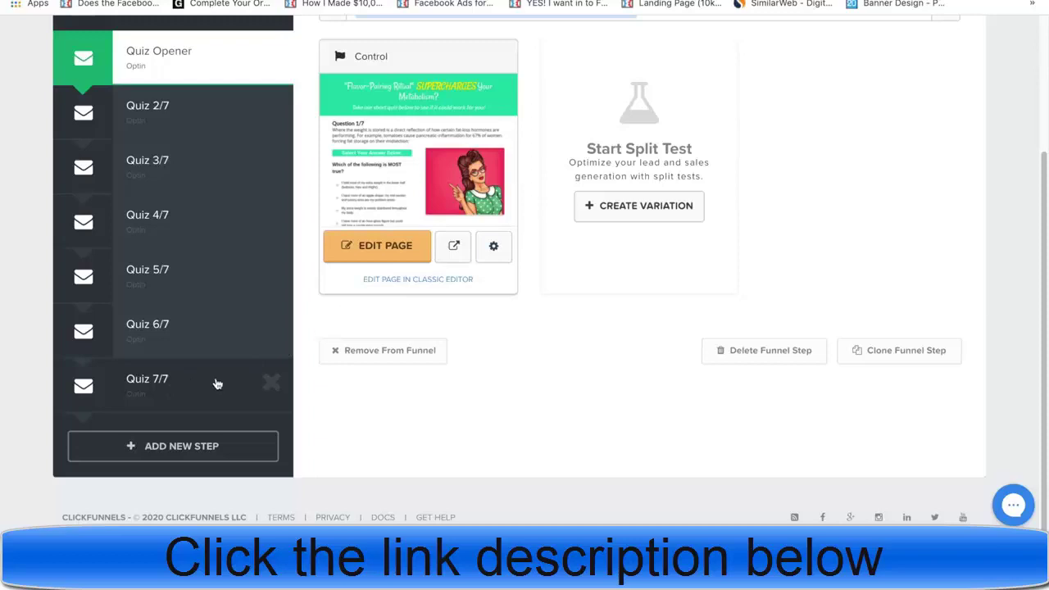
{"action": "left_click", "coordinate": [365, 279]}
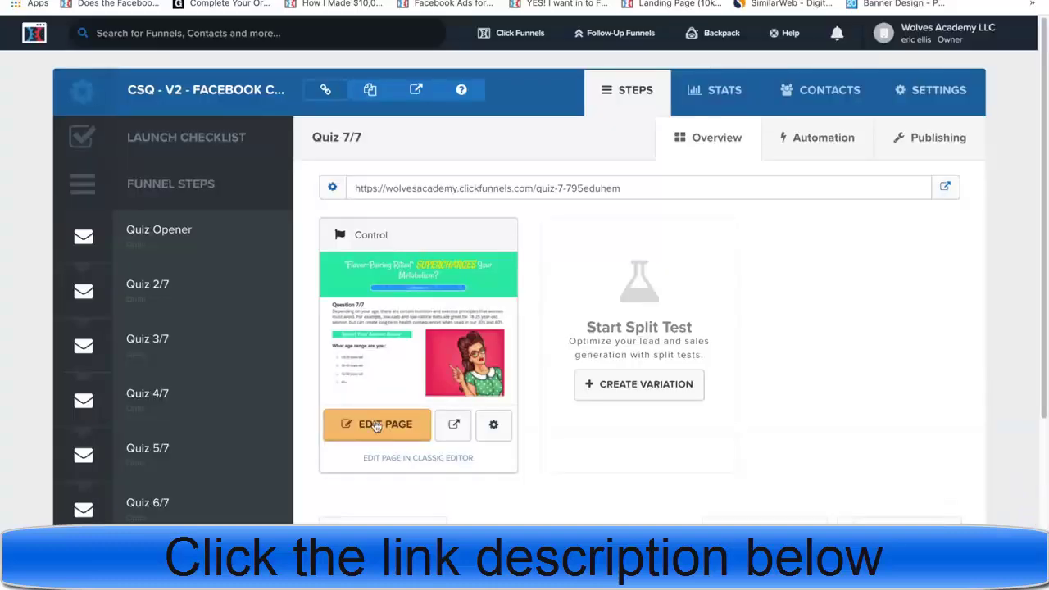
{"action": "left_click", "coordinate": [377, 425]}
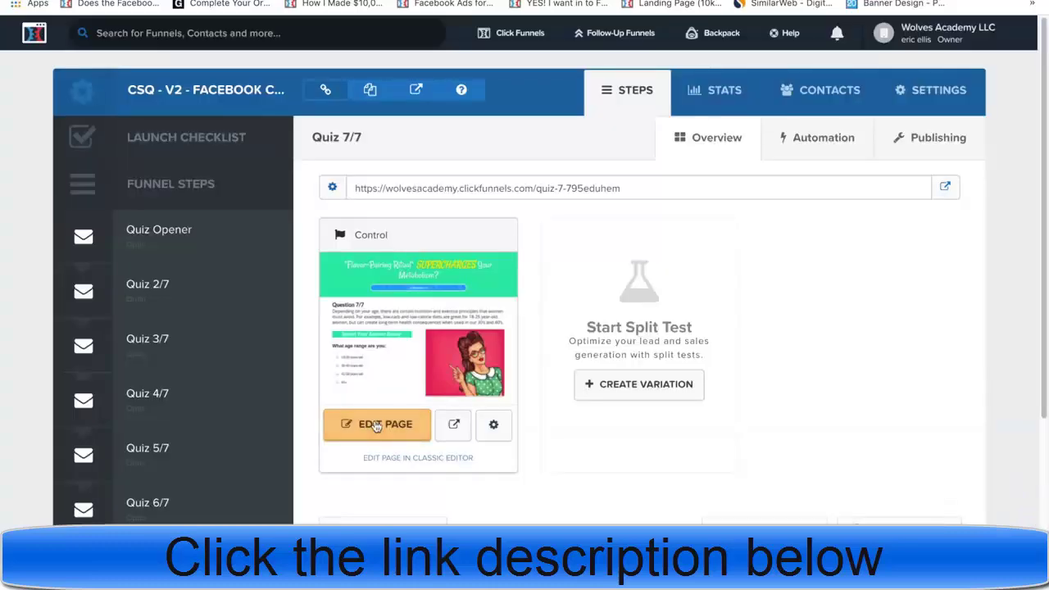
{"action": "mouse_move", "coordinate": [258, 45]}
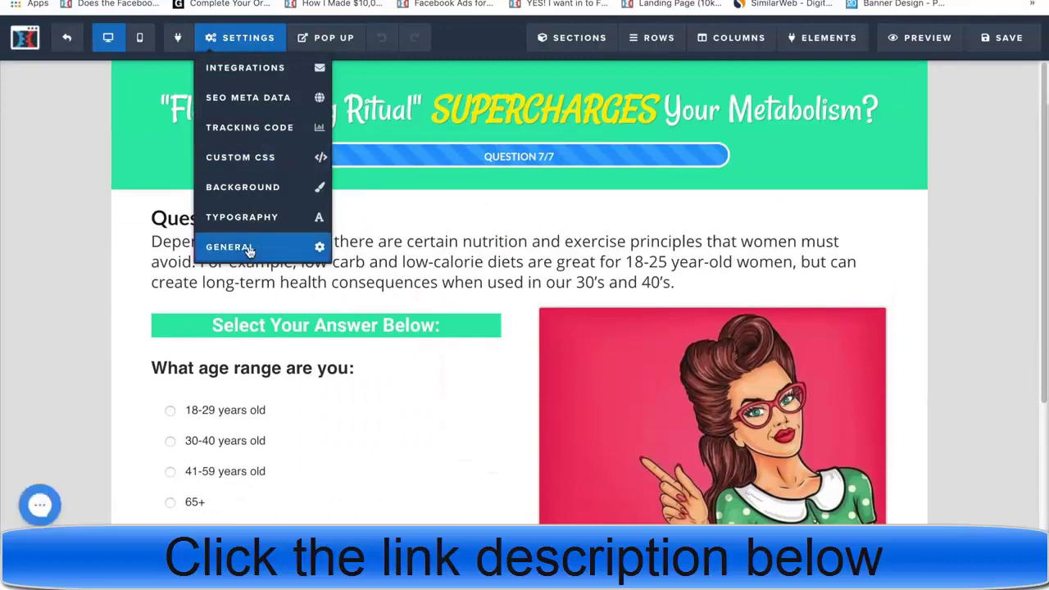
Clear the old ClickBank address from the page's On Submit Go To redirect
{"action": "left_click", "coordinate": [253, 250]}
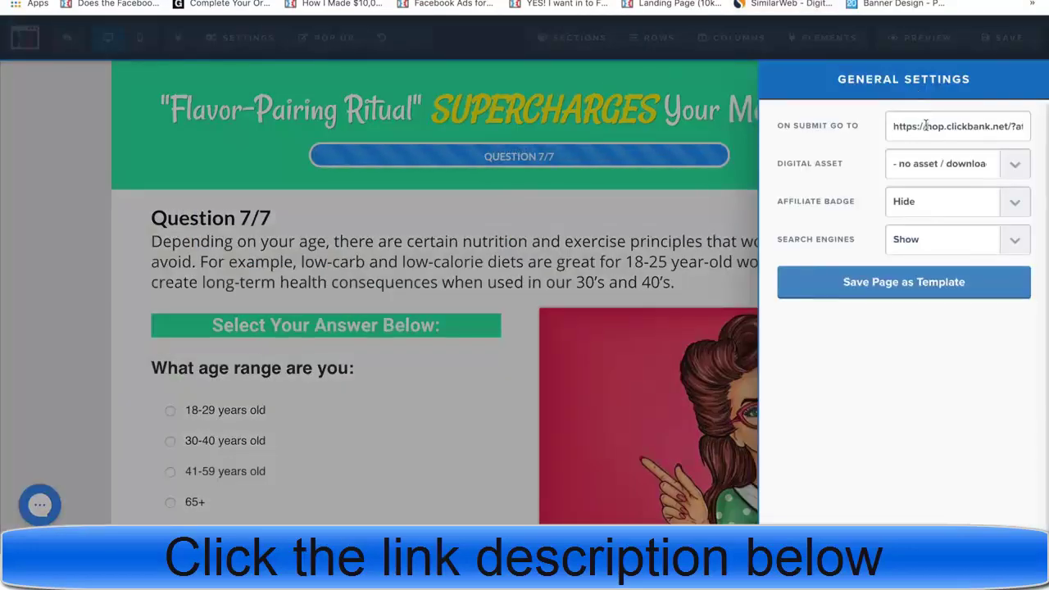
{"action": "triple_click", "coordinate": [926, 125]}
{"action": "key", "text": "ctrl+v"}
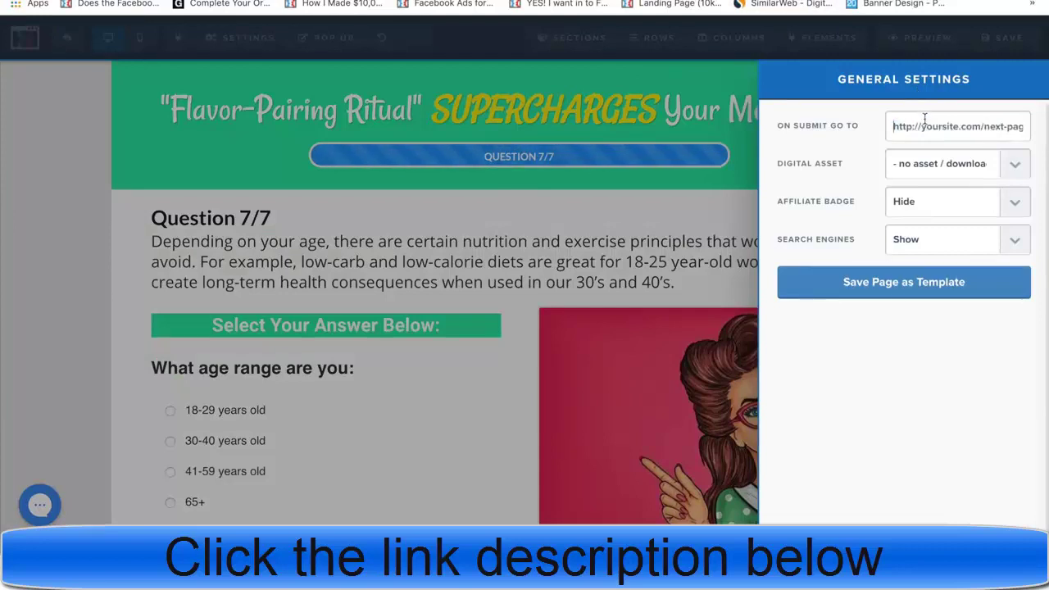
{"action": "left_click", "coordinate": [665, 109]}
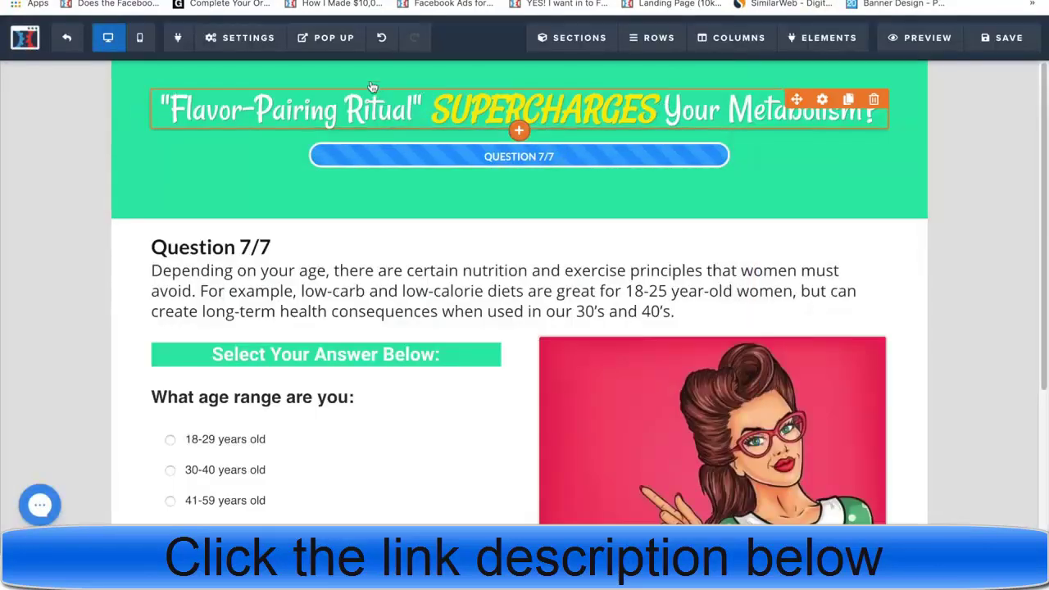
Point the results pop-up's video instructions button to the new ClickBank hoplink
{"action": "left_click", "coordinate": [336, 39]}
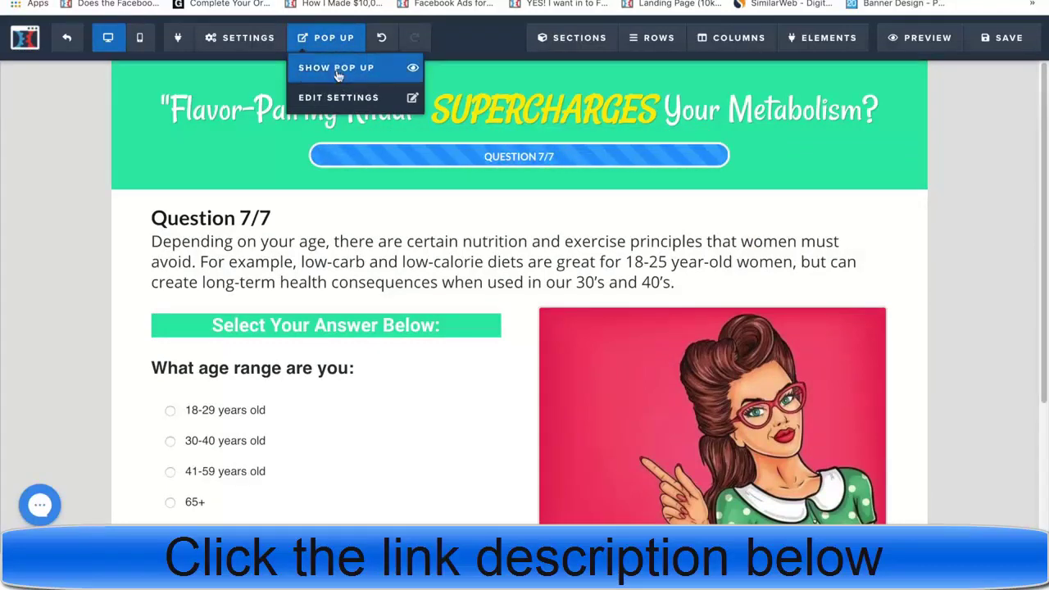
{"action": "left_click", "coordinate": [337, 70]}
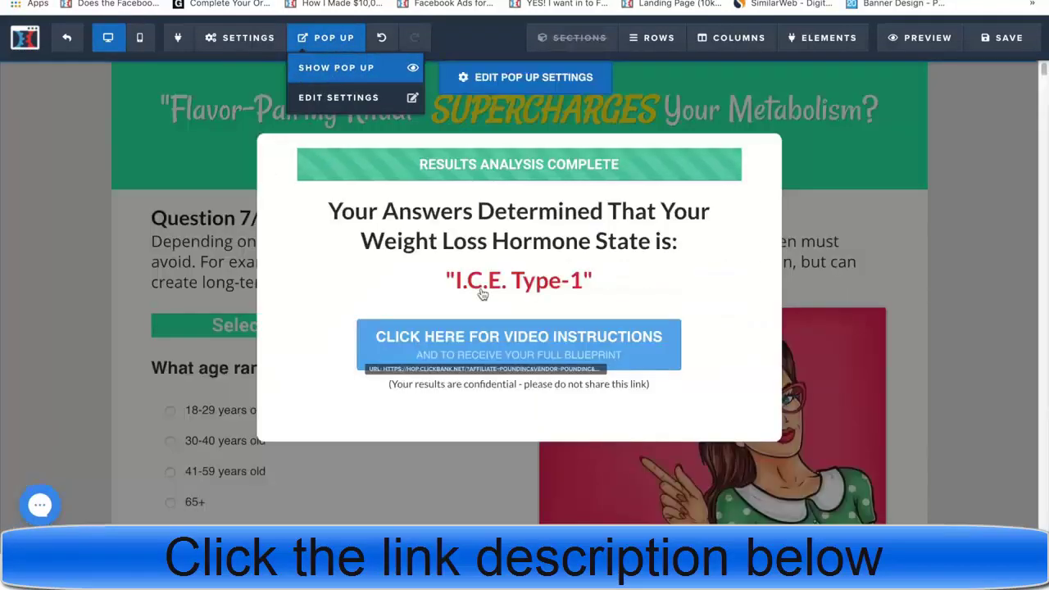
{"action": "left_click", "coordinate": [501, 351]}
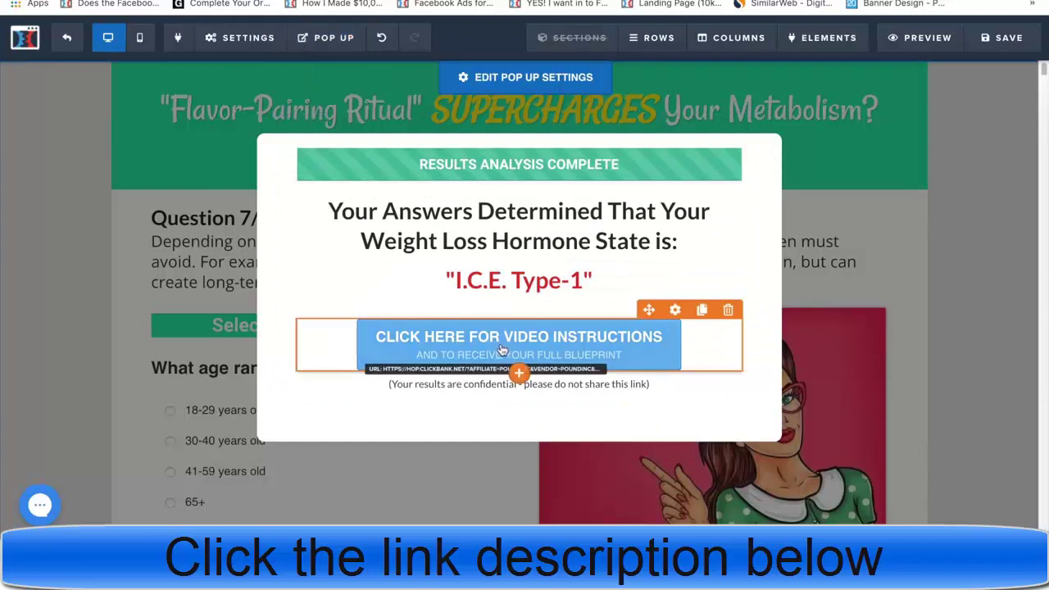
{"action": "left_click", "coordinate": [502, 350]}
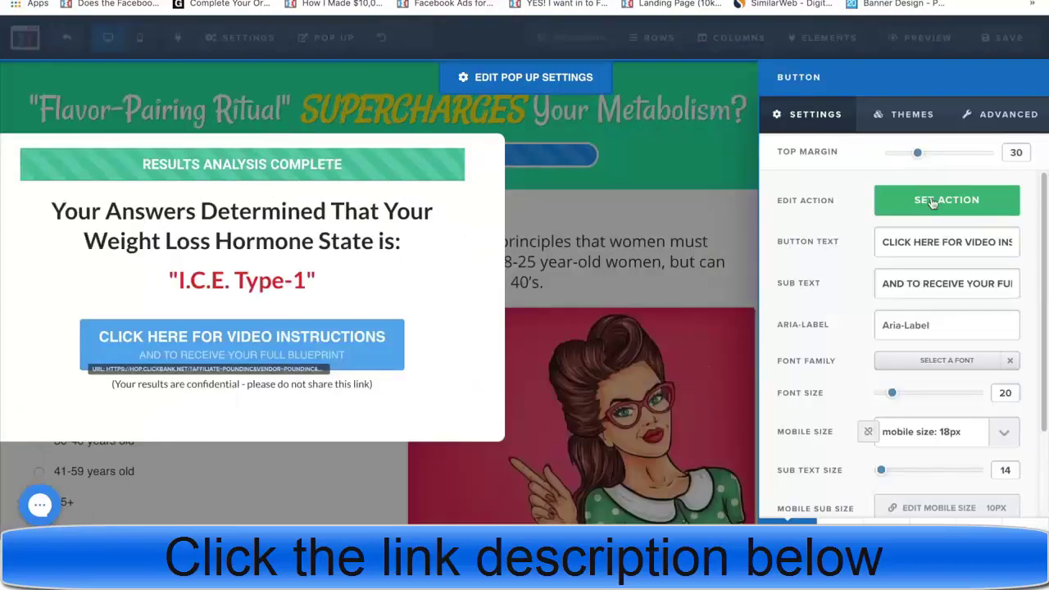
{"action": "left_click", "coordinate": [931, 210]}
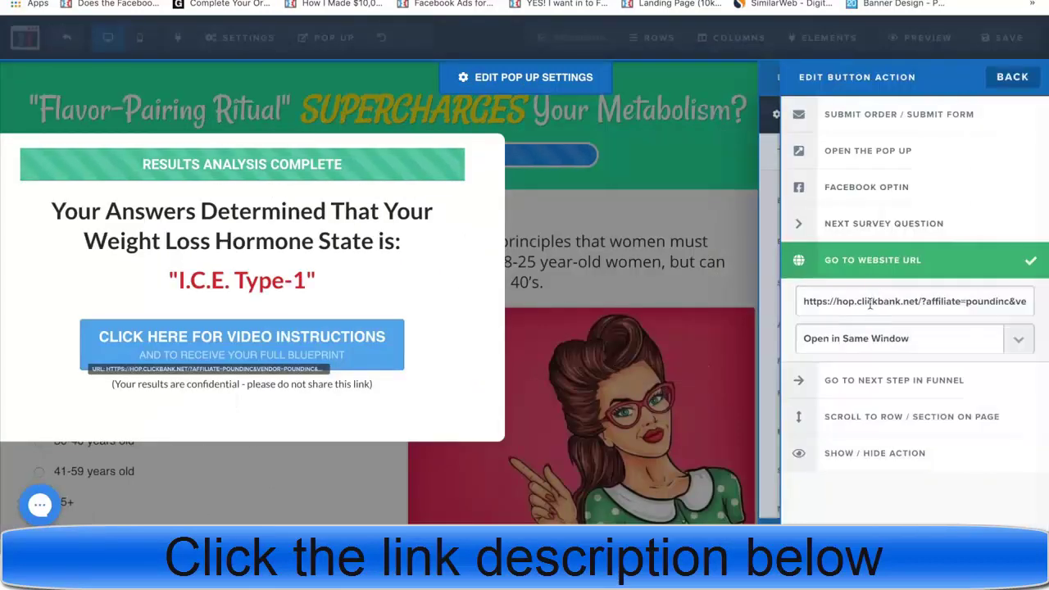
{"action": "triple_click", "coordinate": [870, 302]}
{"action": "key", "text": "BackSpace"}
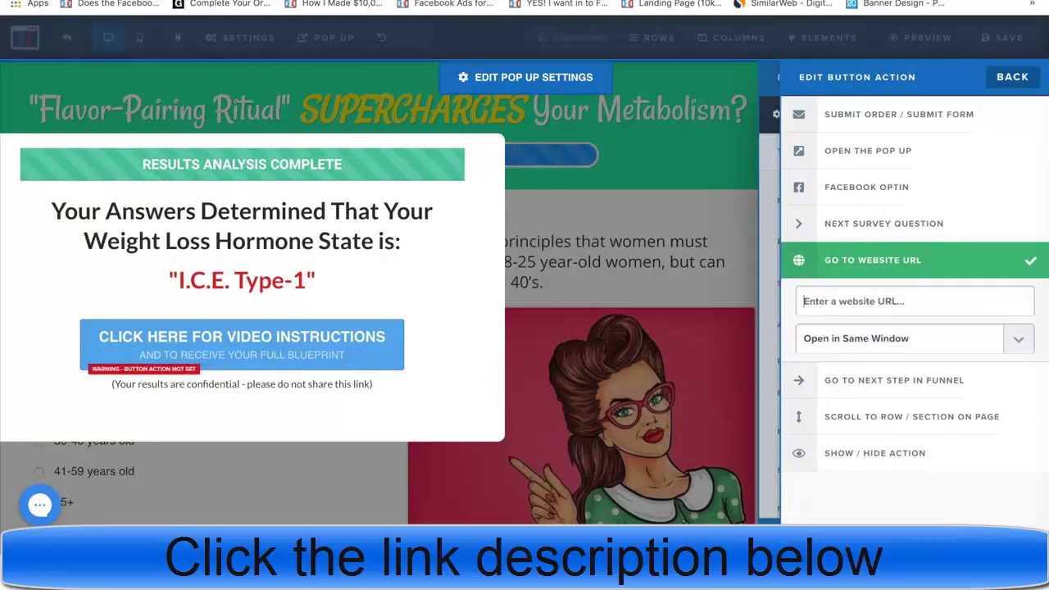
{"action": "type", "text": "https://hop.clickbank.net/?affiliate=healthuni&vendor=poundinc&pid=gaff&tid=facebookad1"}
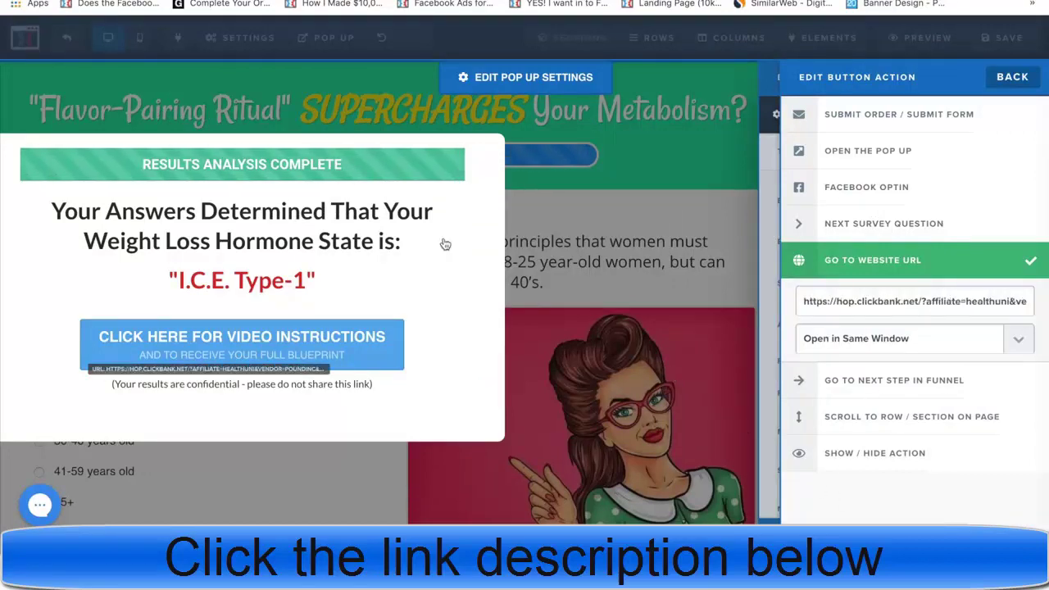
{"action": "left_click", "coordinate": [318, 411]}
{"action": "left_click", "coordinate": [318, 411]}
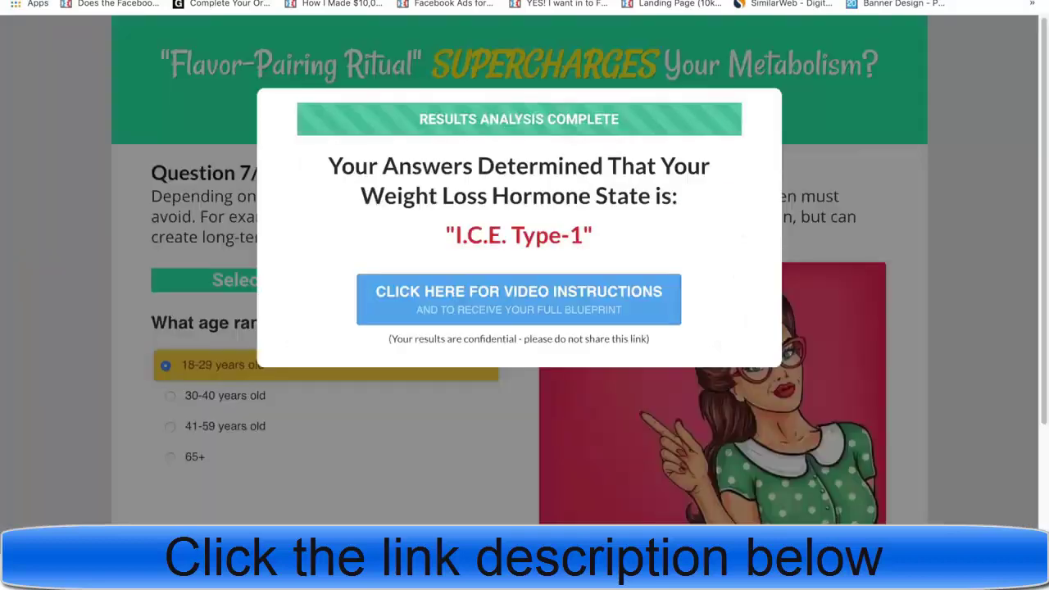
Test the live results pop-up's CLICK HERE FOR VIDEO INSTRUCTIONS button link
{"action": "left_click", "coordinate": [529, 292]}
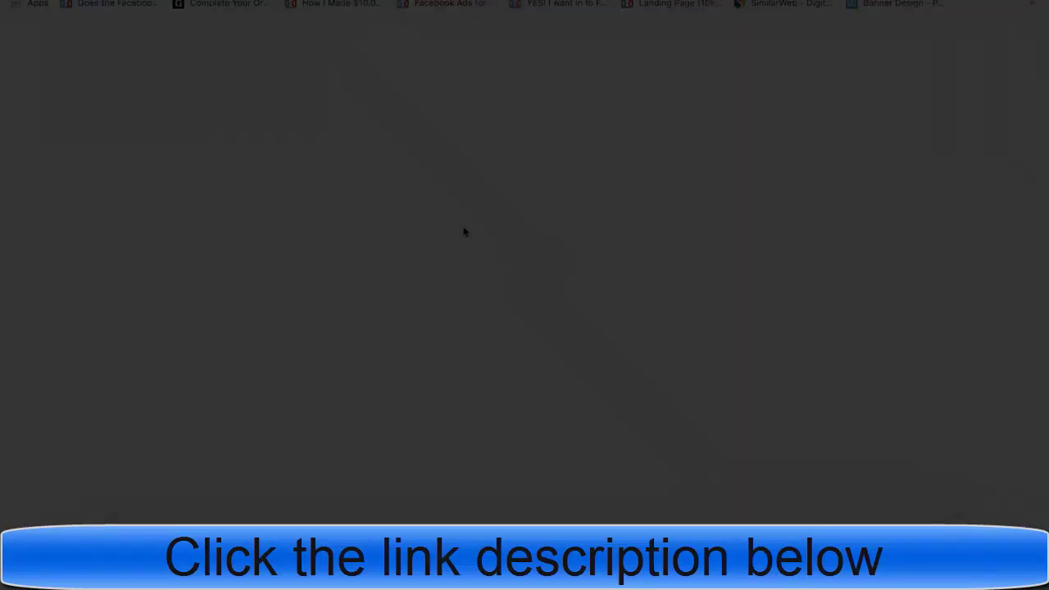